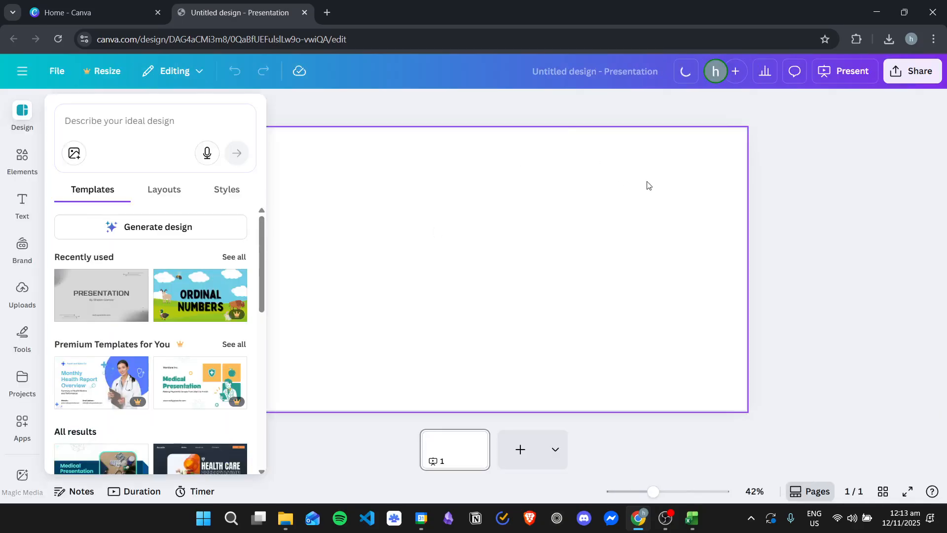
- Search the elements library for "wave" and show all the graphics results
click(367, 161)
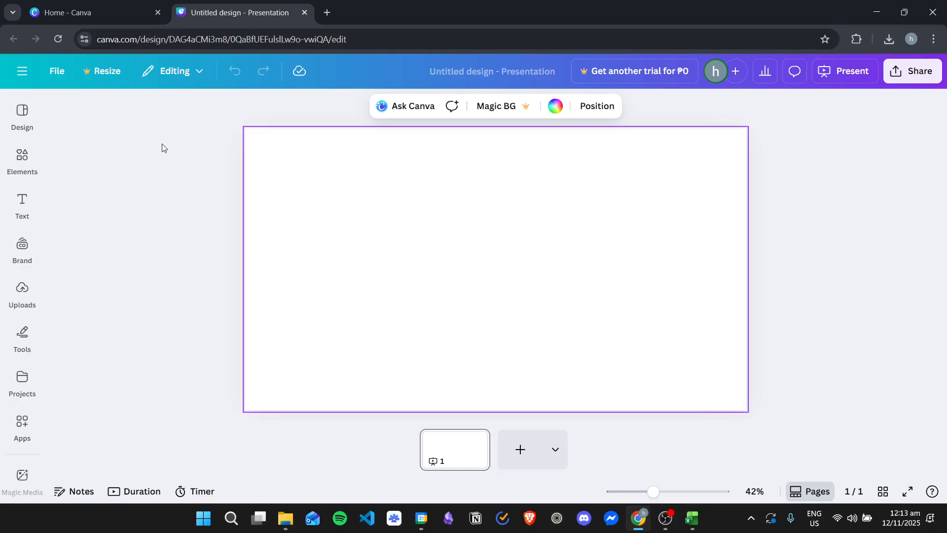
click(22, 157)
click(105, 127)
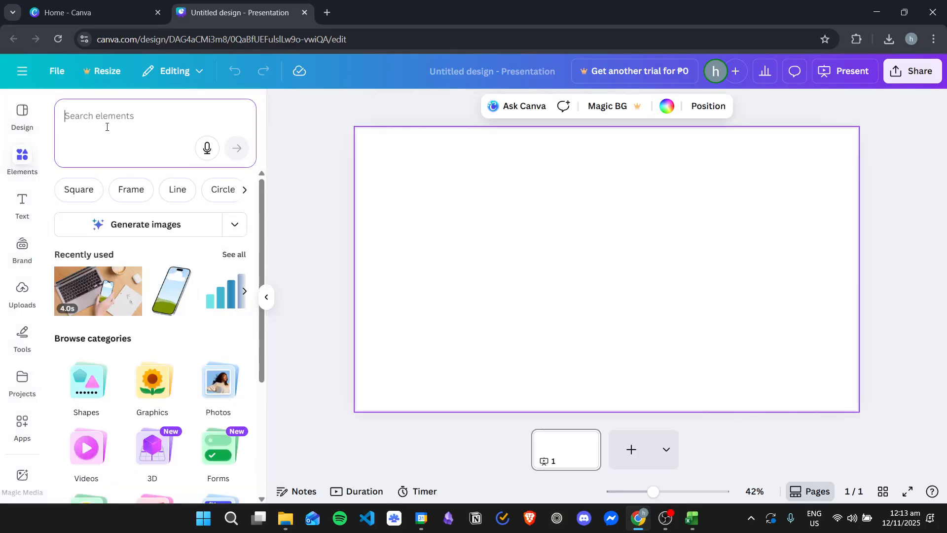
text(wave)
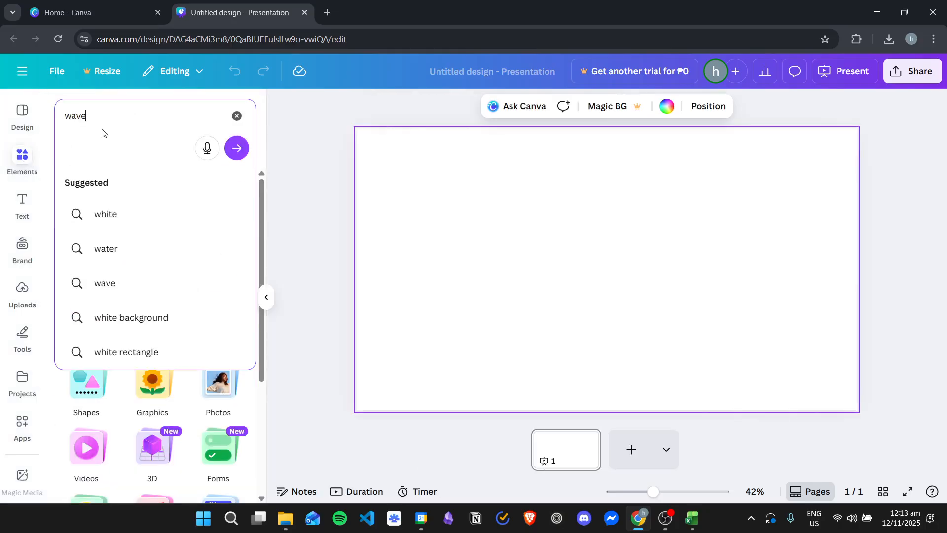
key(Return)
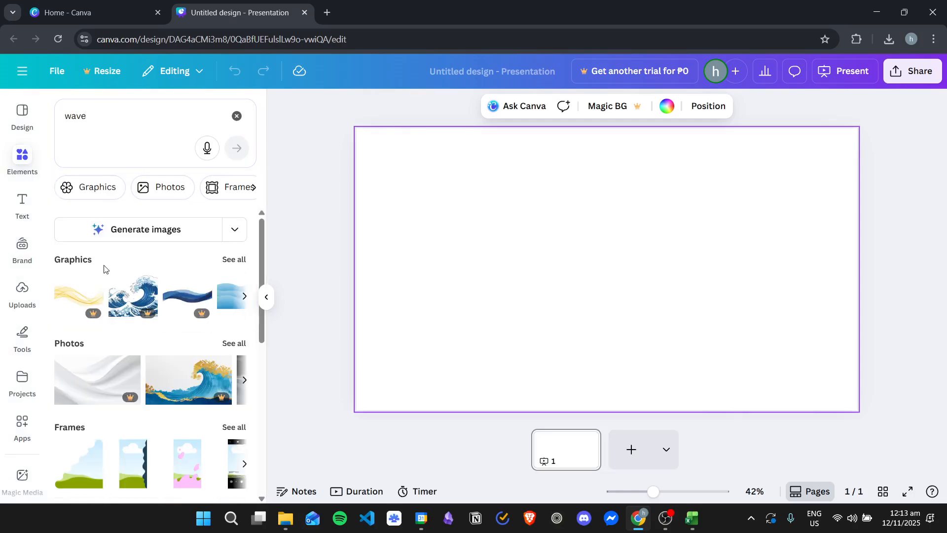
click(234, 259)
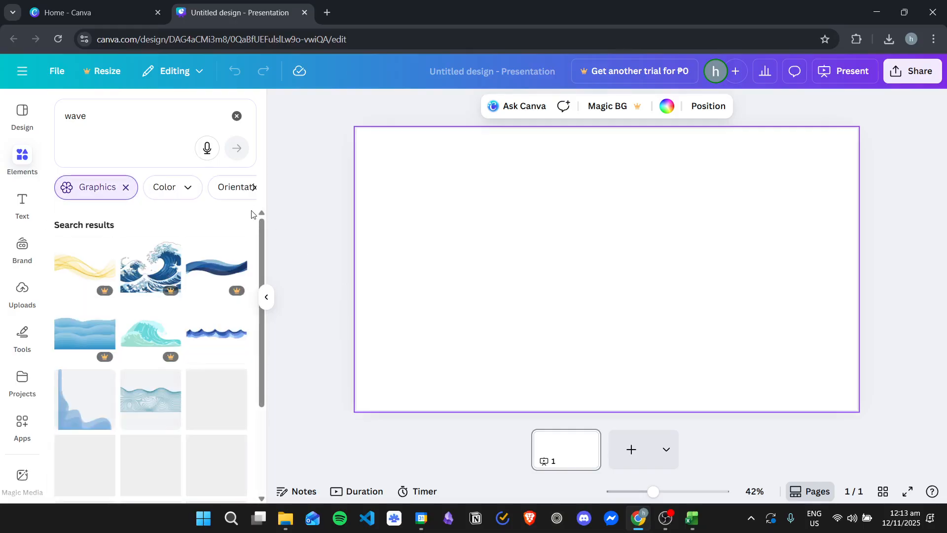
- Add the solid purple wave graphic to the page and move it slightly down and left of the centre
scroll(191, 337, down, 1)
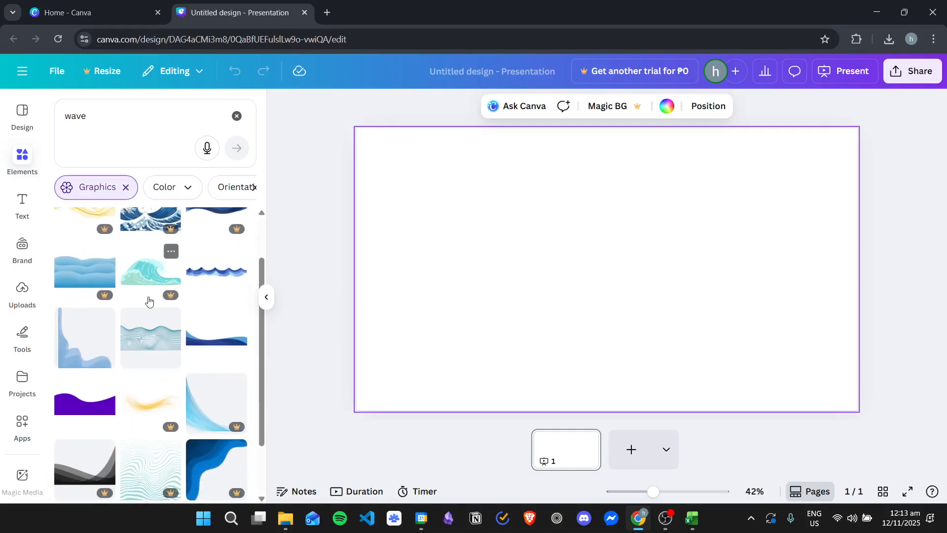
scroll(143, 310, up, 1)
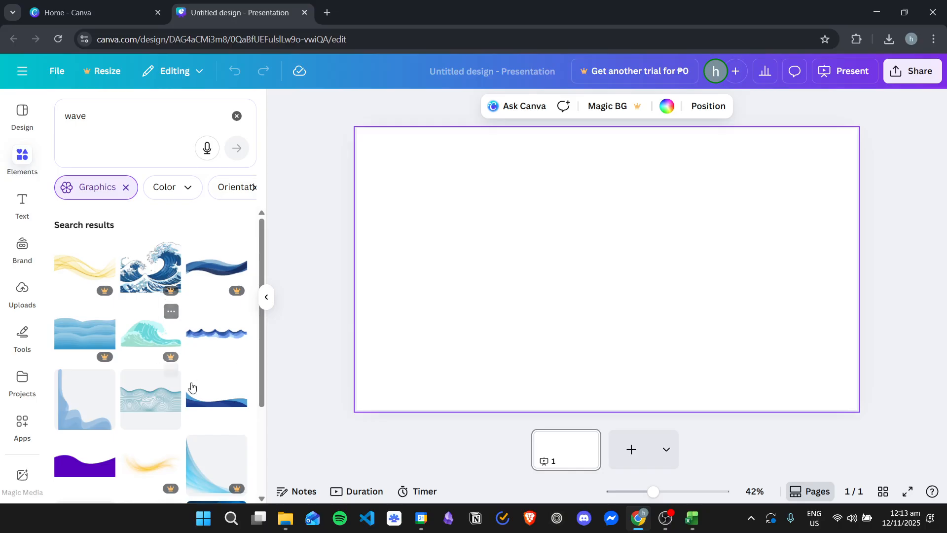
scroll(198, 368, down, 1)
click(84, 401)
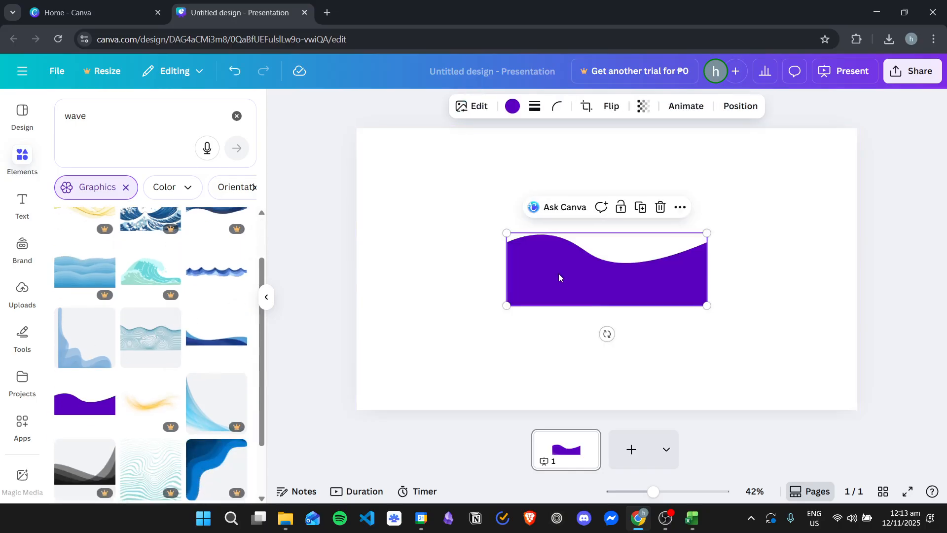
drag(576, 262, 517, 299)
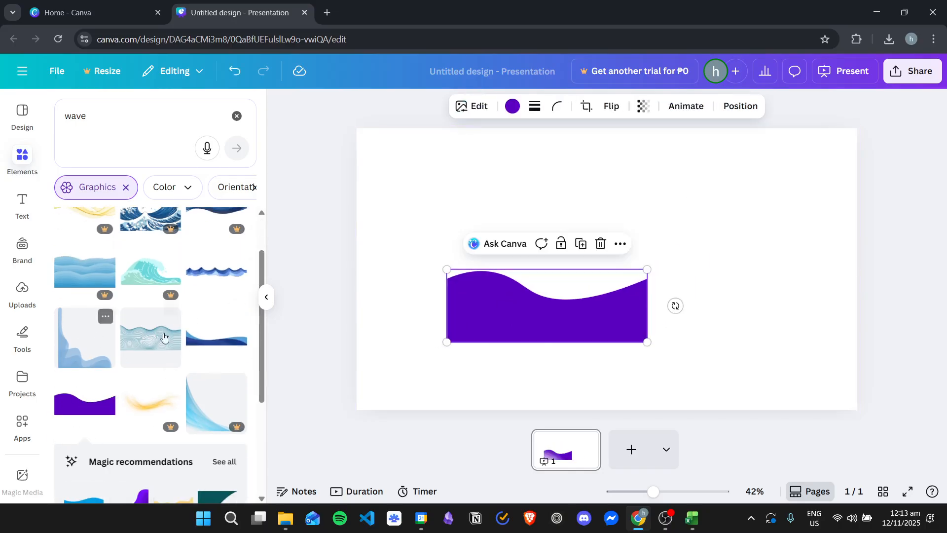
- Add the blue watercolor wave graphic and place it above the purple wave
click(218, 272)
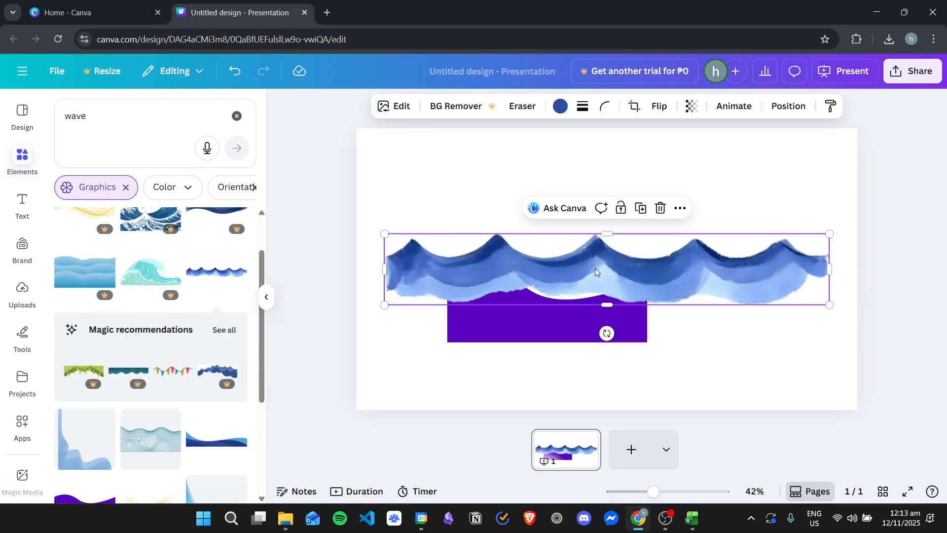
drag(574, 257, 554, 197)
scroll(167, 330, down, 2)
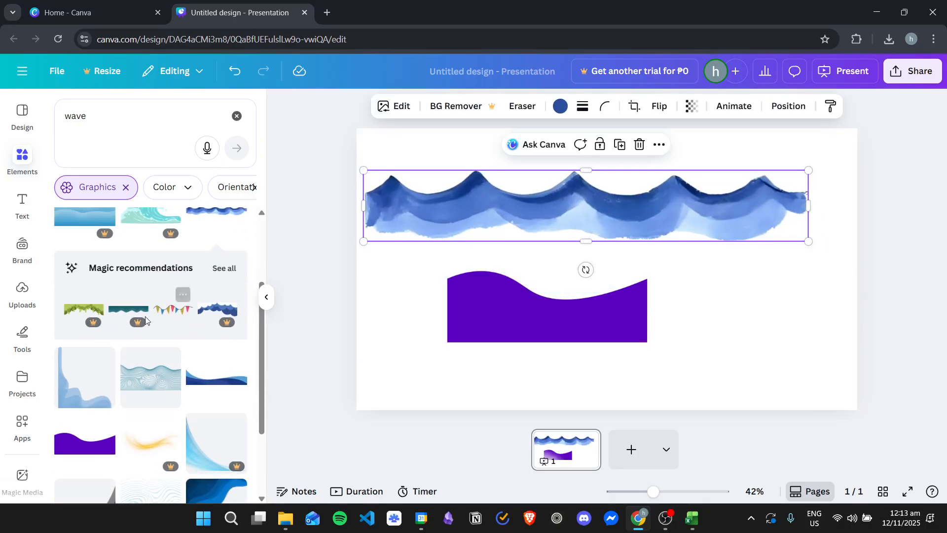
- Enlarge the purple wave into the page's bottom-left corner and shift the watercolor wave slightly higher
click(450, 324)
drag(446, 342, 348, 378)
drag(469, 359, 478, 391)
mouse_move(598, 193)
mouse_down()
mouse_move(626, 173)
mouse_move(601, 174)
mouse_up()
click(450, 366)
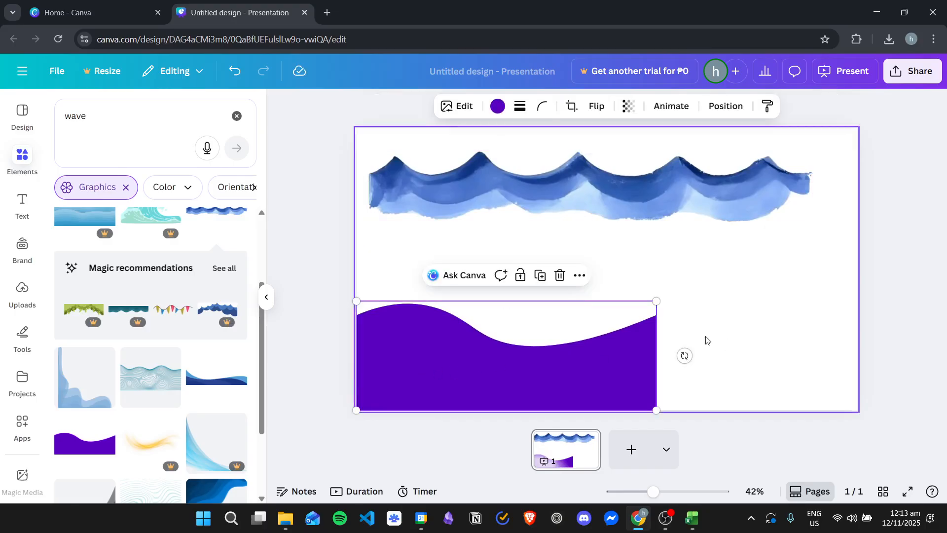
- Recolor the blue watercolor wave to the light gray default solid color
click(588, 168)
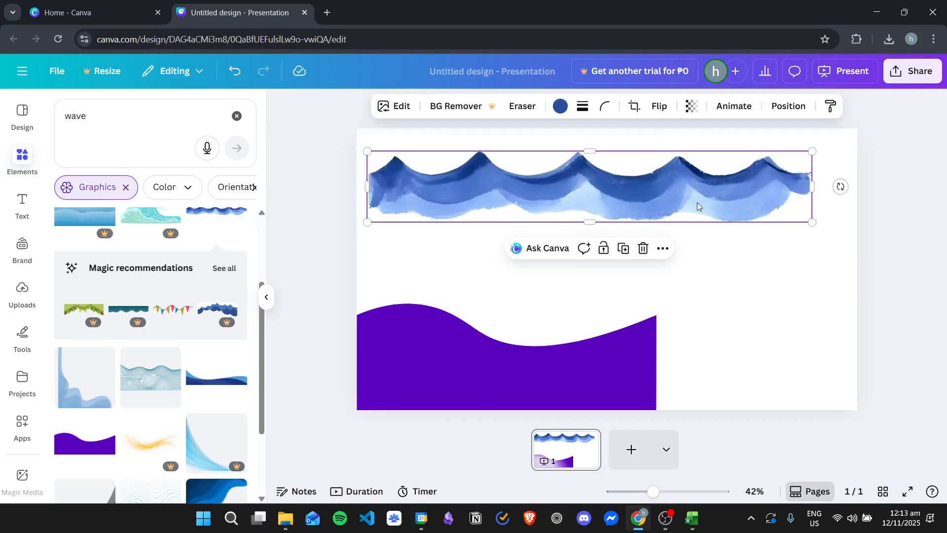
click(562, 107)
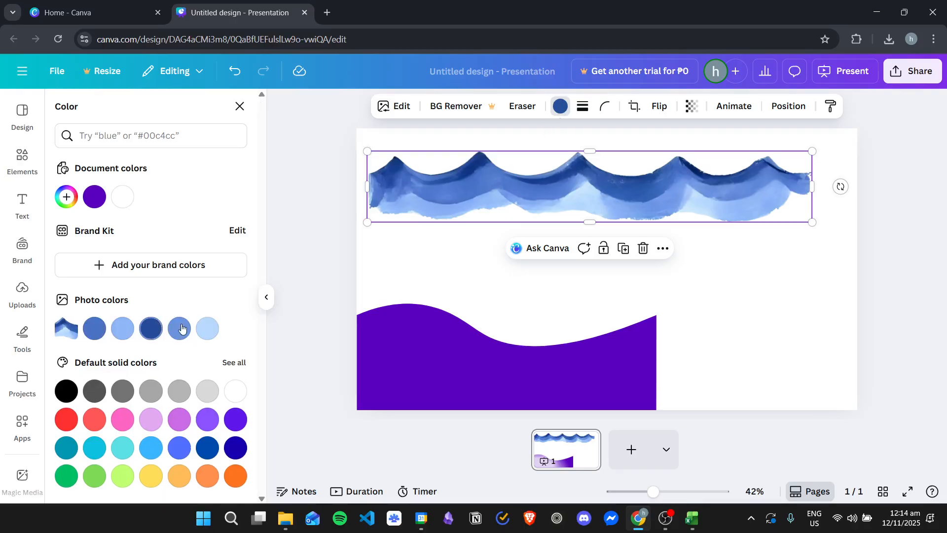
click(178, 391)
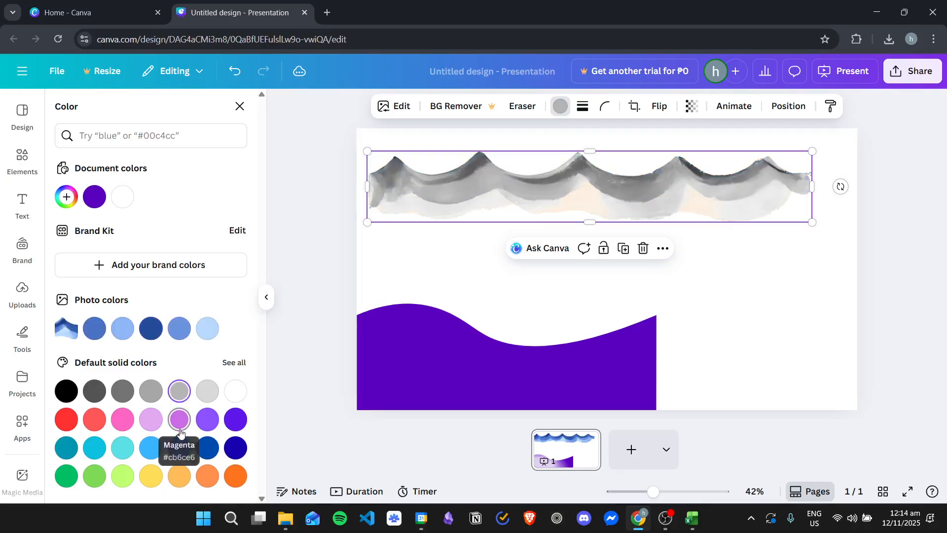
- Recolor the purple wave, trying white and lighter grays before settling on the dark gray next to black
click(498, 345)
click(498, 109)
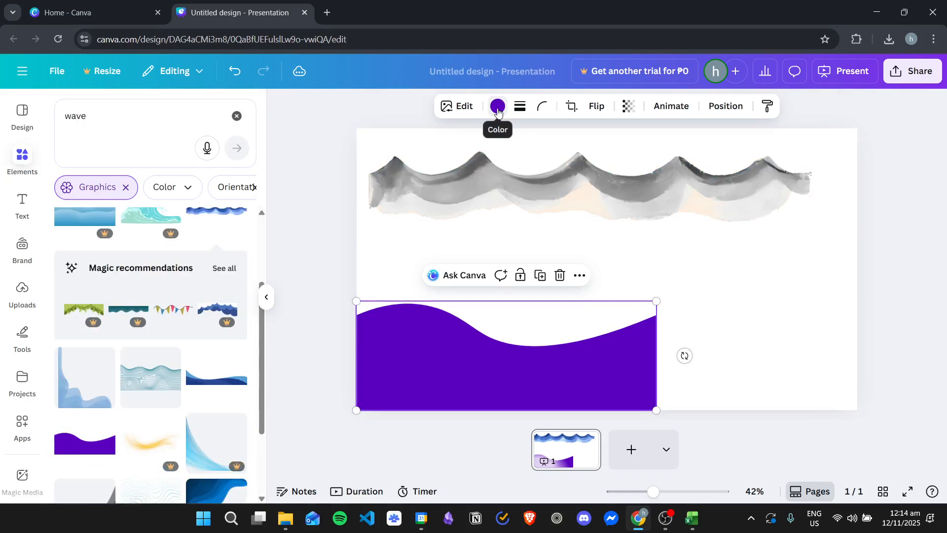
click(500, 109)
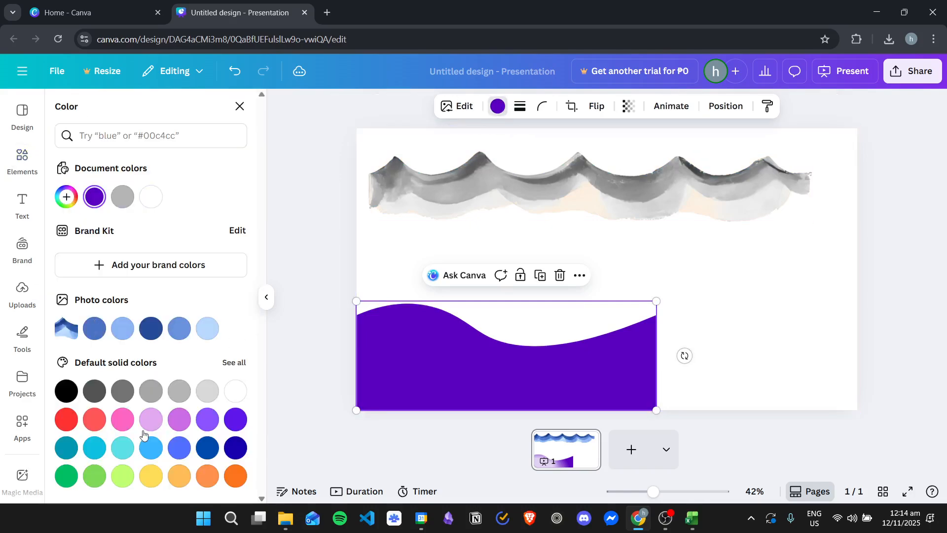
click(234, 390)
click(182, 392)
click(121, 391)
click(94, 390)
click(809, 226)
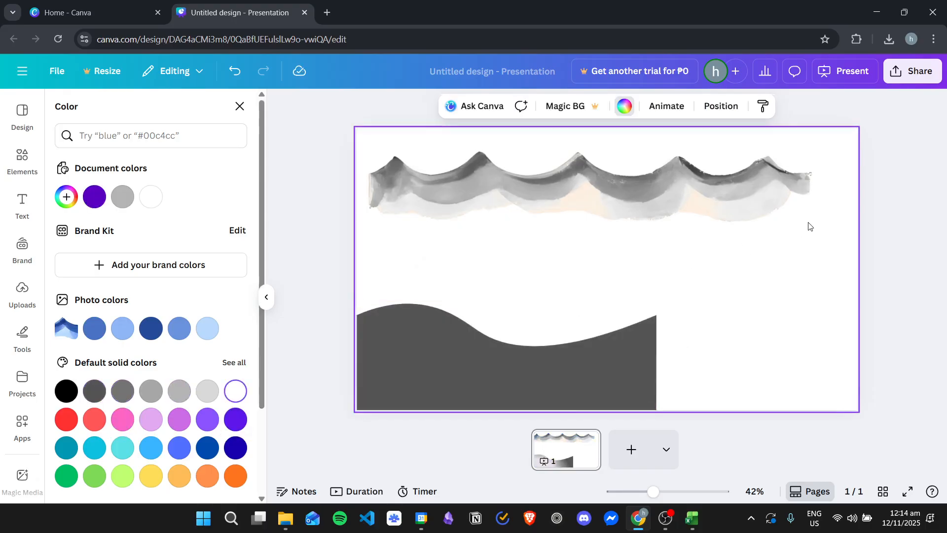
- Add a second blank page and clear the "wave" element search
click(630, 447)
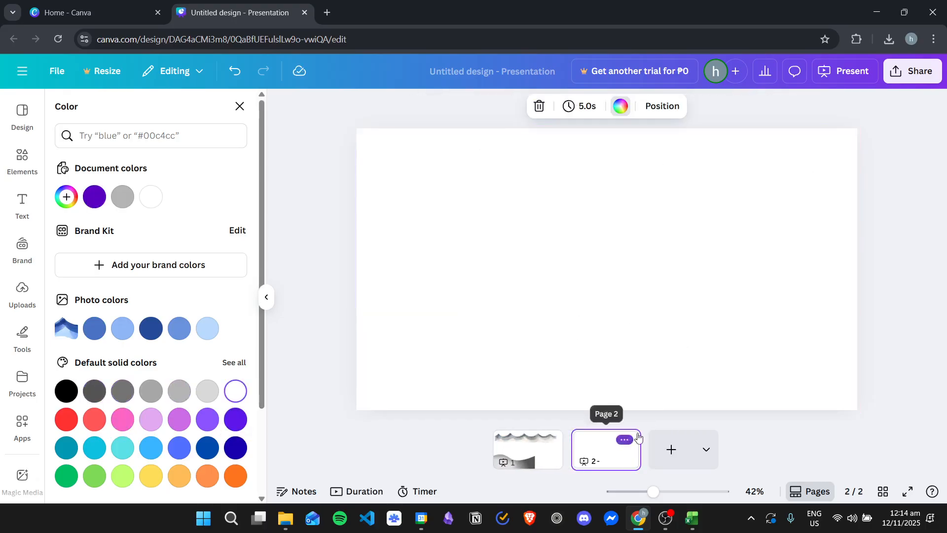
click(238, 114)
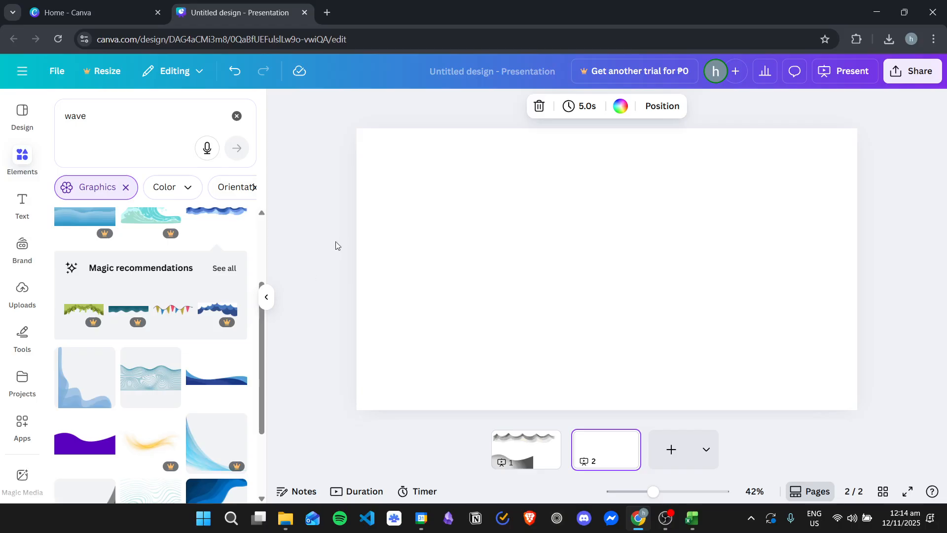
click(235, 116)
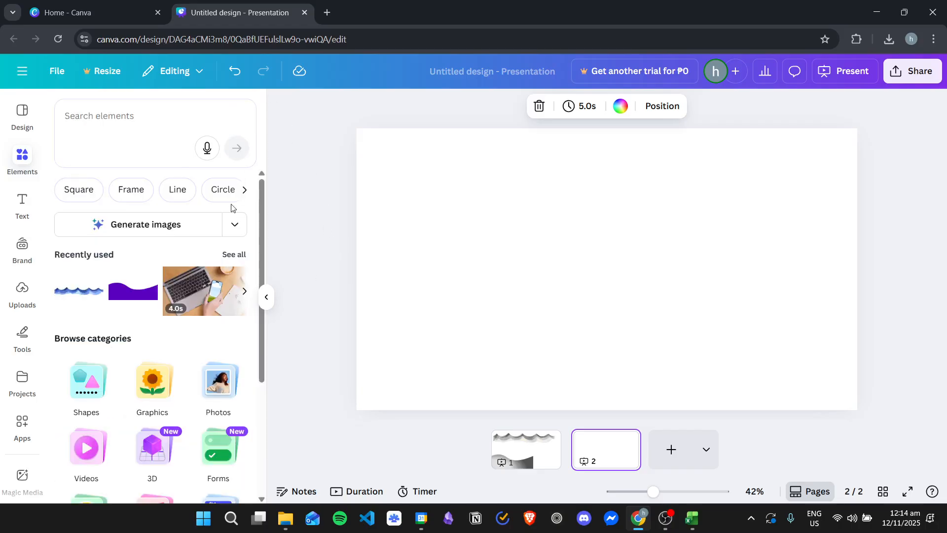
- Search the Canva apps for "wave" and open the Waves app
click(23, 424)
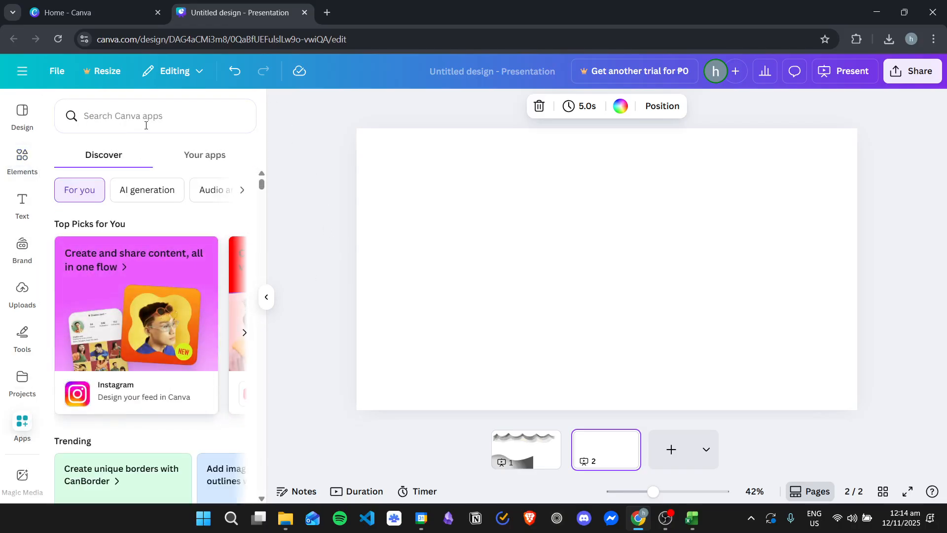
click(151, 118)
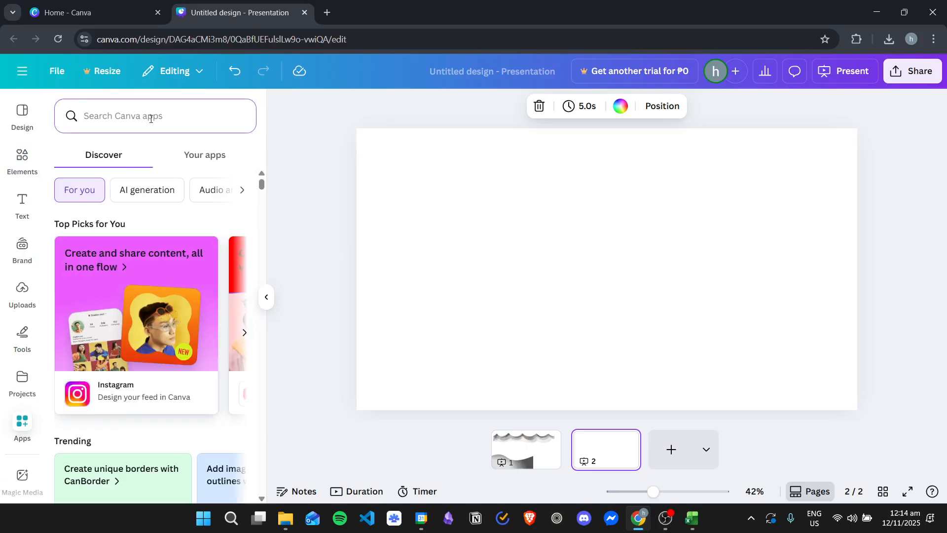
text(wave)
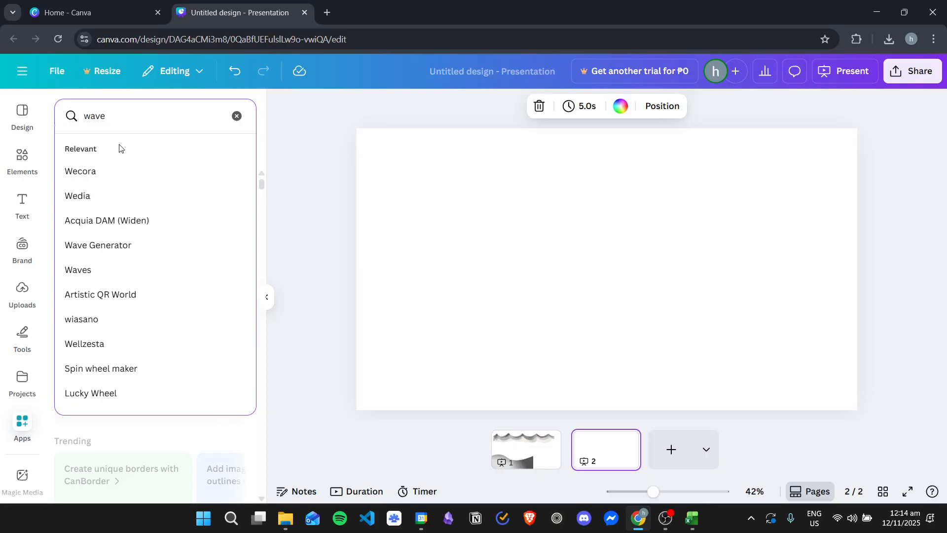
key(Return)
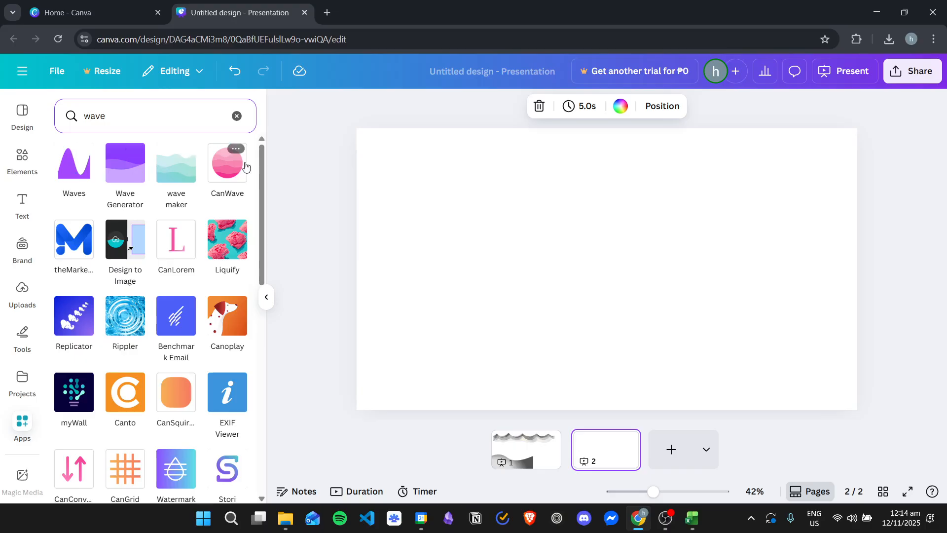
click(76, 176)
click(184, 452)
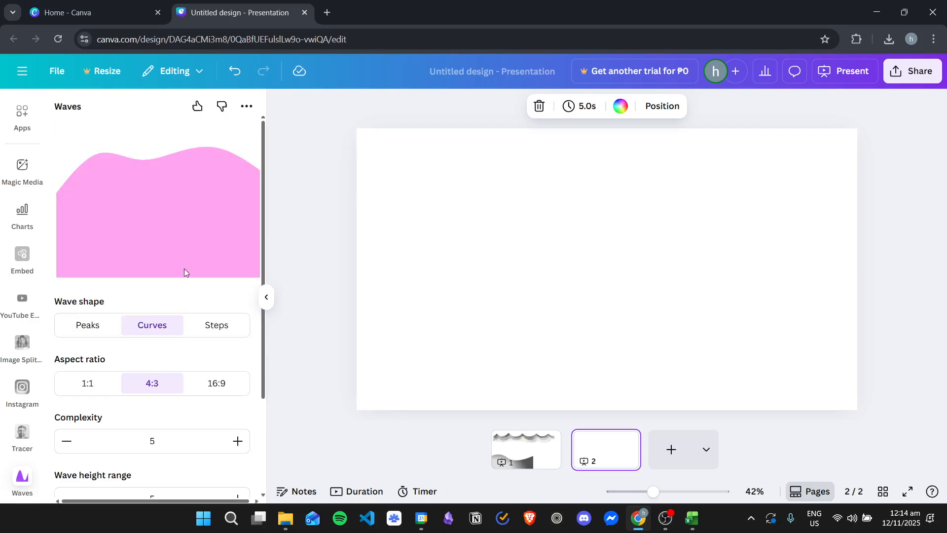
- Try the Peaks, Curves and Steps wave shapes in turn
click(88, 324)
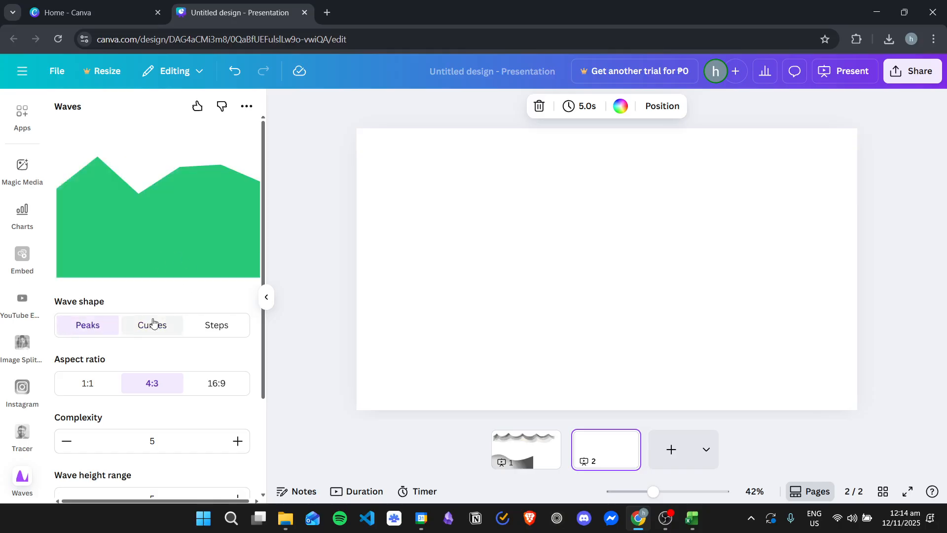
click(153, 324)
click(215, 324)
click(89, 325)
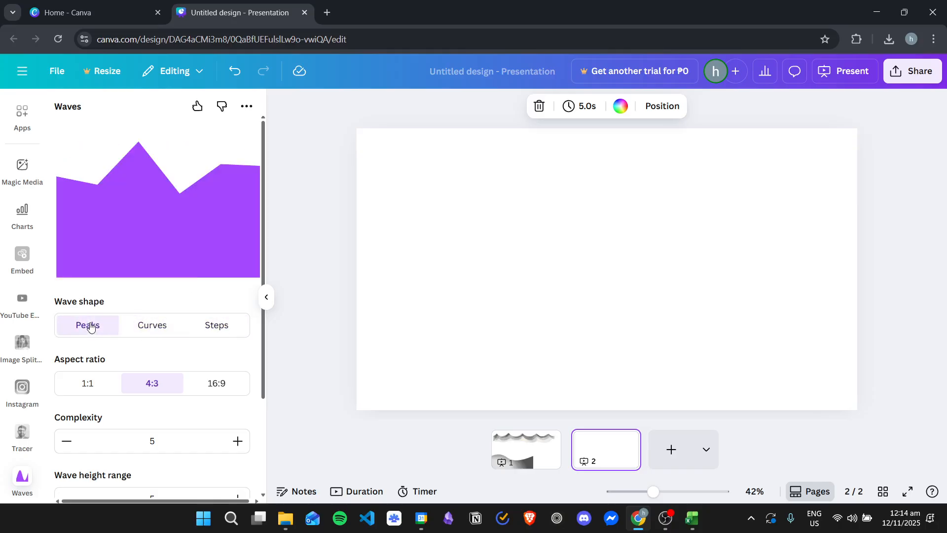
click(156, 332)
click(216, 325)
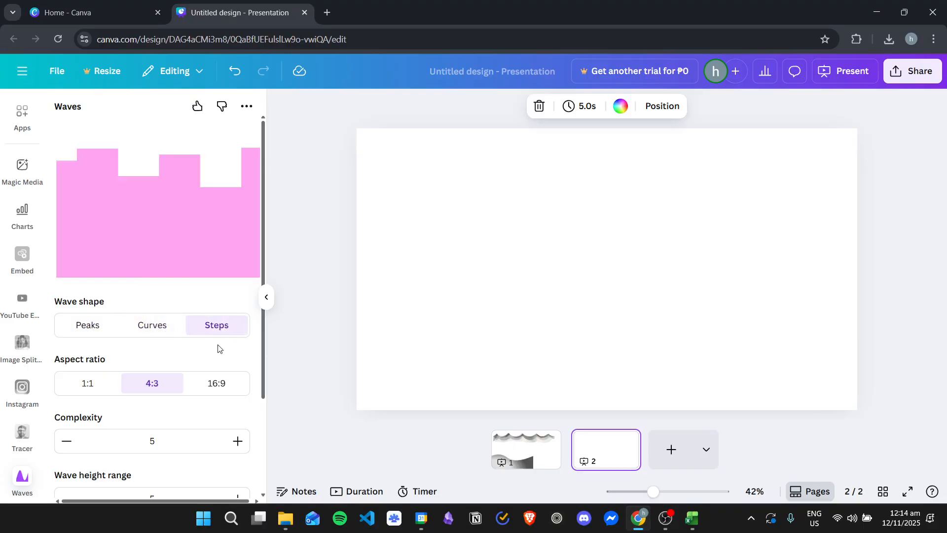
- Compare the aspect ratios, set it to 16:9, and set the wave shape to Curves
click(89, 384)
click(152, 383)
click(205, 385)
click(152, 384)
click(205, 384)
click(158, 326)
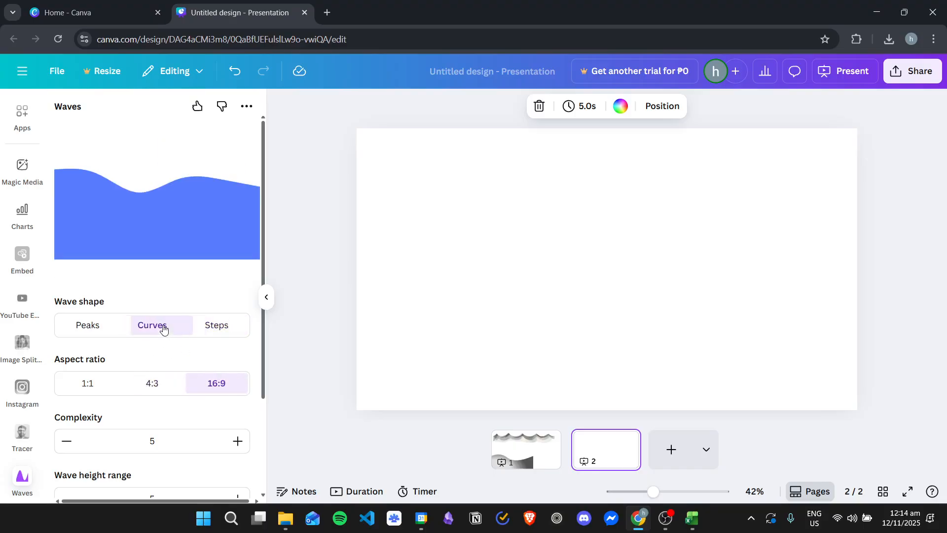
click(137, 324)
- Raise the wave's complexity to 10
scroll(183, 321, down, 3)
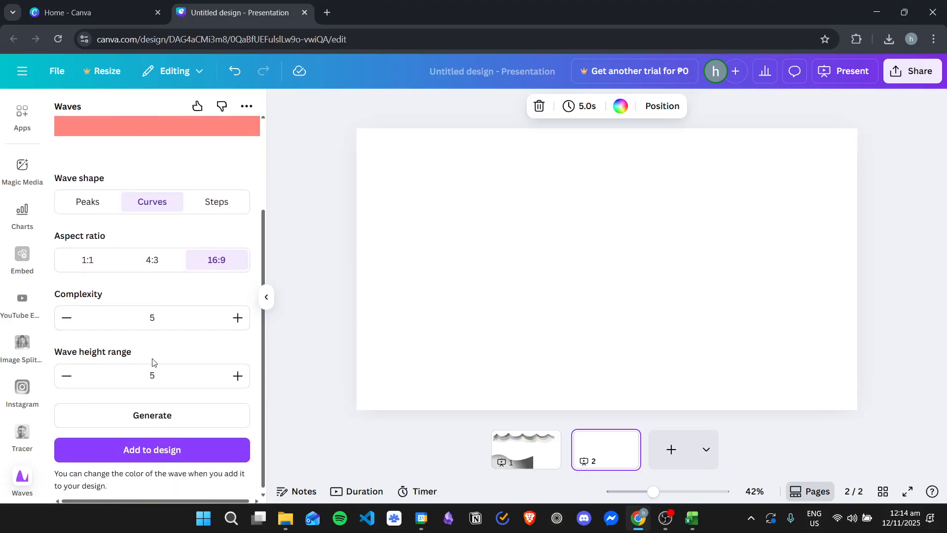
scroll(215, 336, up, 3)
scroll(212, 356, down, 1)
click(238, 380)
scroll(219, 375, up, 1)
click(238, 440)
click(238, 440)
click(239, 440)
click(238, 440)
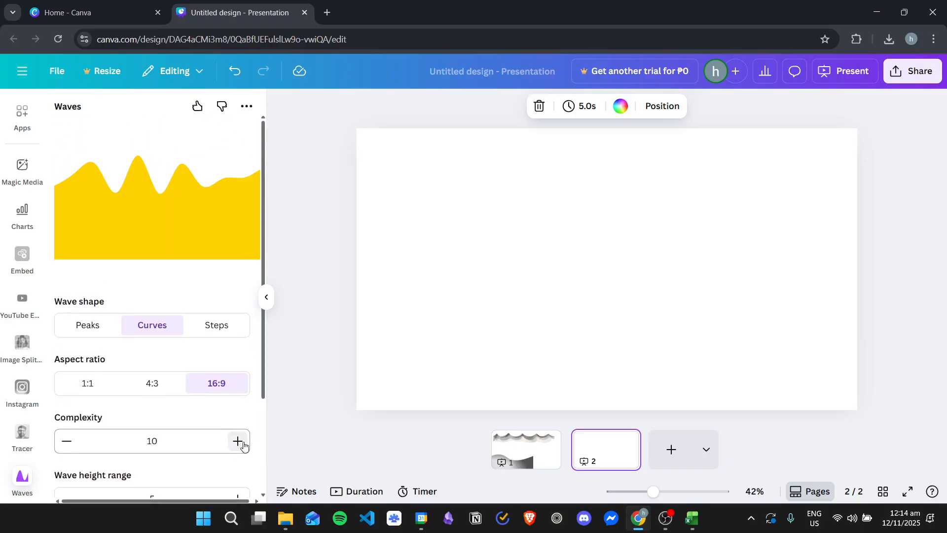
- Raise the wave height range to 10 and check the generated preview
scroll(207, 395, down, 1)
click(238, 436)
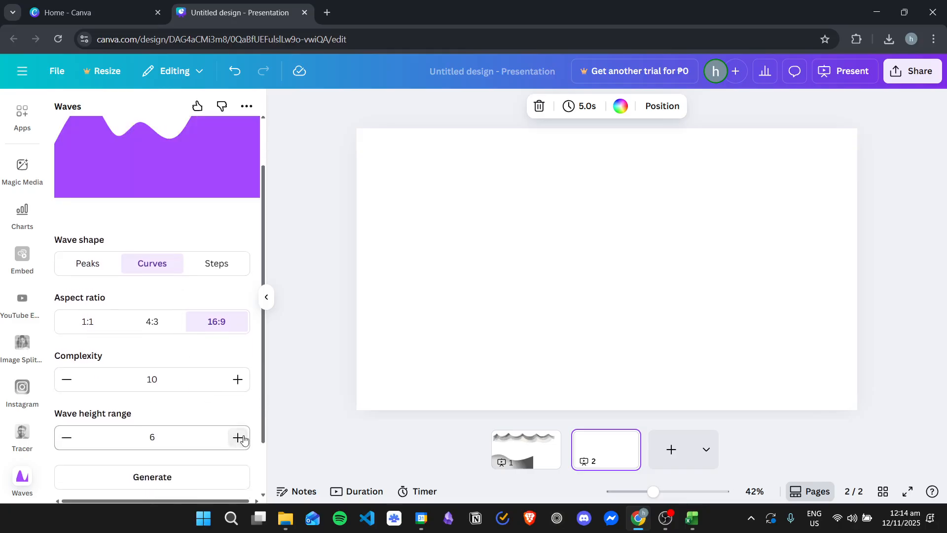
scroll(213, 336, up, 1)
scroll(213, 340, down, 2)
click(238, 374)
click(239, 375)
click(239, 374)
click(239, 375)
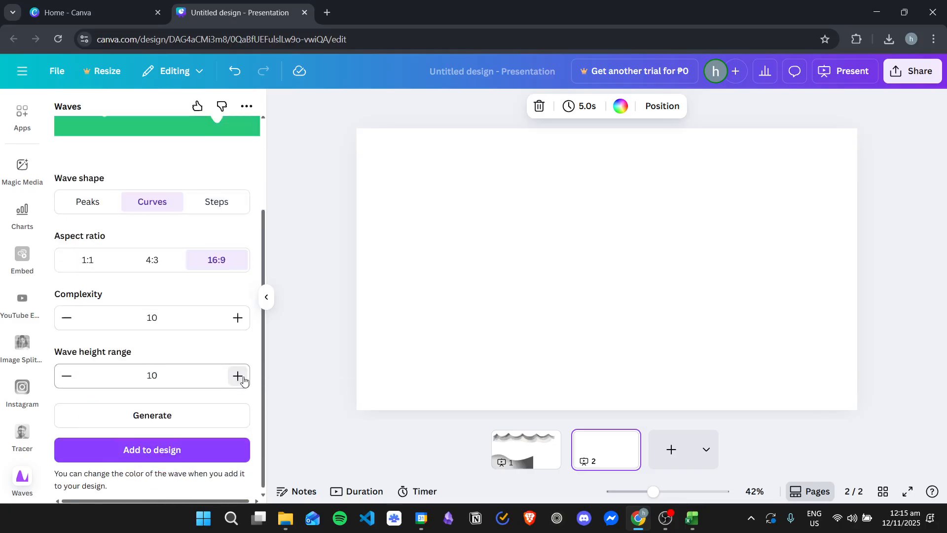
scroll(203, 372, up, 2)
scroll(132, 222, down, 2)
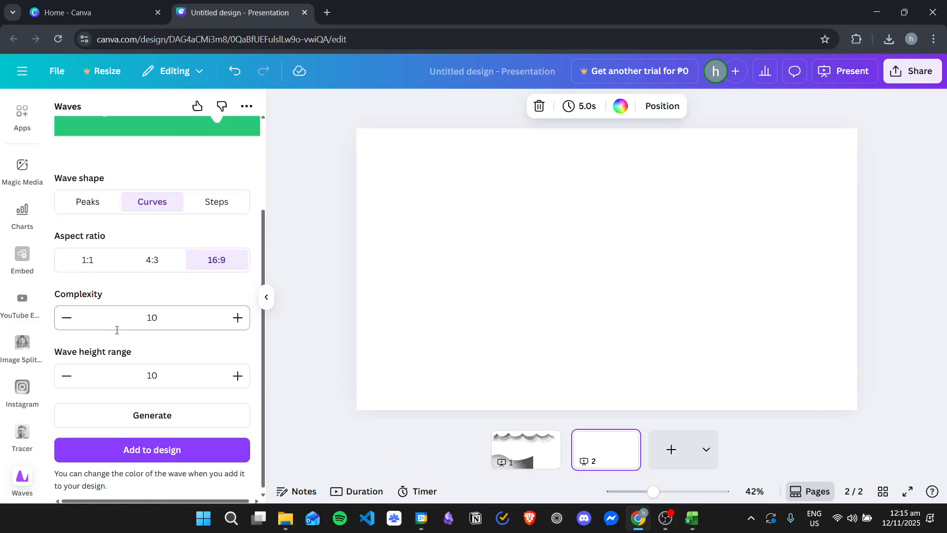
- Lower the wave height range to 1 and check the generated preview
click(66, 376)
click(67, 376)
click(66, 376)
click(70, 377)
click(70, 377)
click(72, 378)
click(69, 377)
click(69, 377)
click(68, 376)
scroll(176, 368, up, 3)
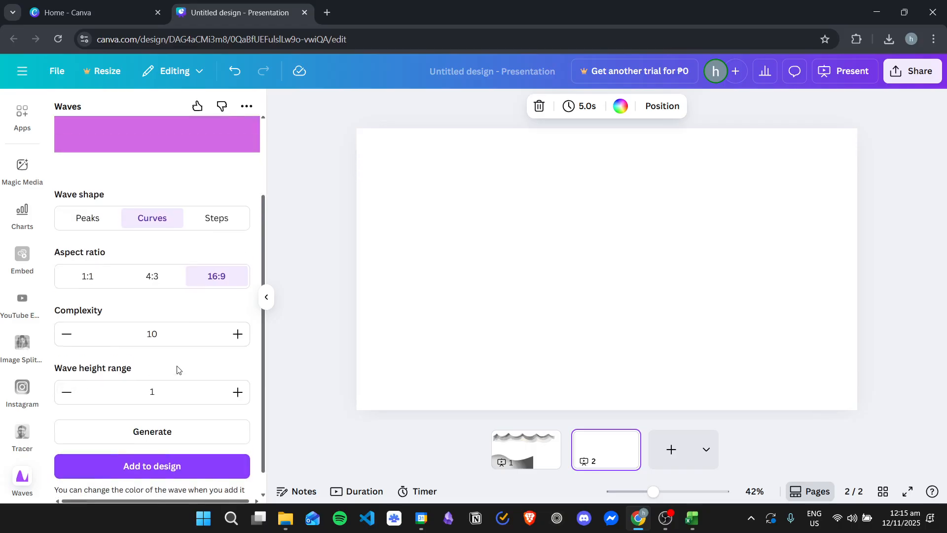
scroll(192, 211, down, 1)
scroll(169, 148, up, 1)
scroll(189, 316, down, 1)
- Raise the wave height range to 8 and check the generated preview
click(236, 437)
click(236, 437)
click(237, 437)
click(235, 437)
click(236, 438)
click(235, 437)
click(236, 438)
scroll(186, 334, up, 1)
scroll(182, 362, down, 1)
scroll(183, 261, up, 1)
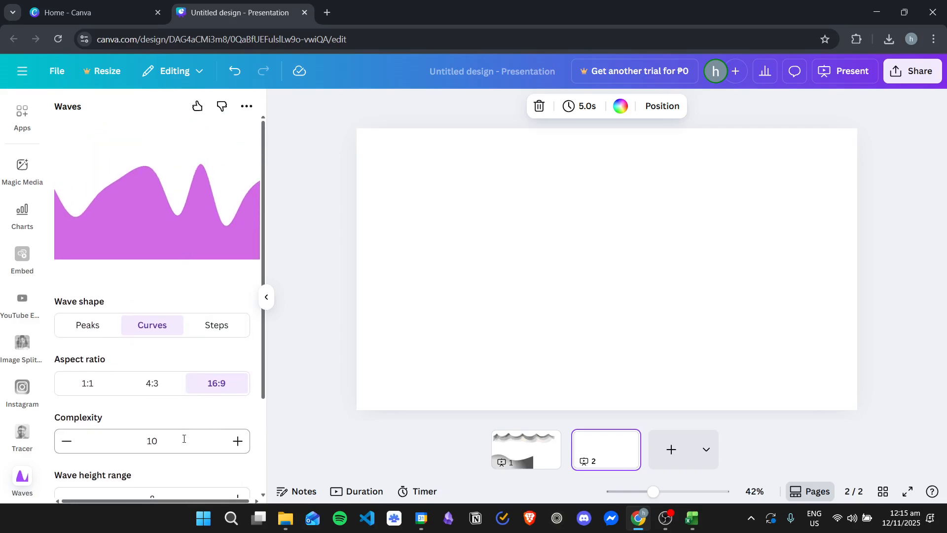
- Try lower complexity values for the wave, then raise the complexity back to 10
click(65, 441)
click(66, 441)
click(66, 441)
click(65, 441)
click(66, 441)
click(66, 441)
click(65, 441)
click(65, 441)
click(65, 441)
click(237, 440)
click(237, 440)
click(238, 440)
click(237, 440)
click(237, 440)
click(238, 440)
click(238, 440)
click(237, 440)
click(238, 440)
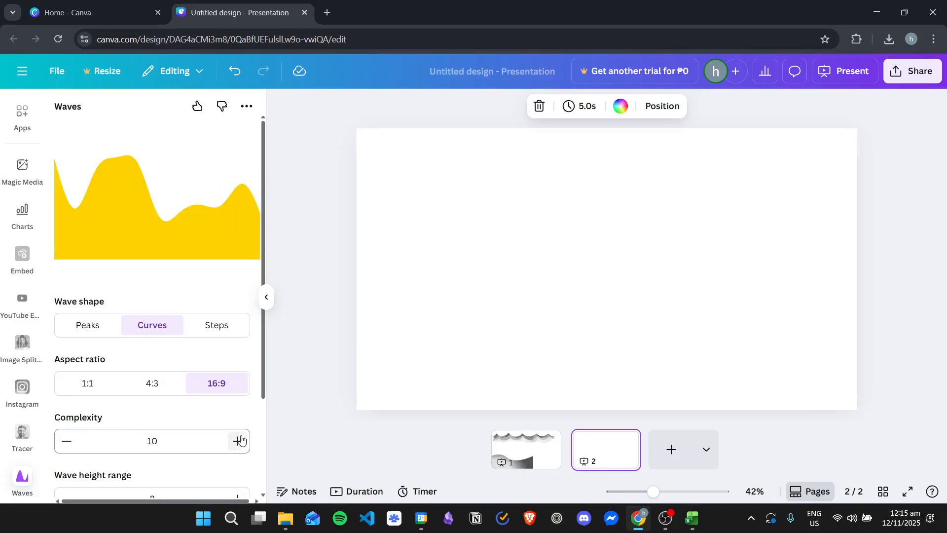
- Set the wave's complexity to 8 and add the blue curved wave to page 2
click(67, 440)
click(66, 441)
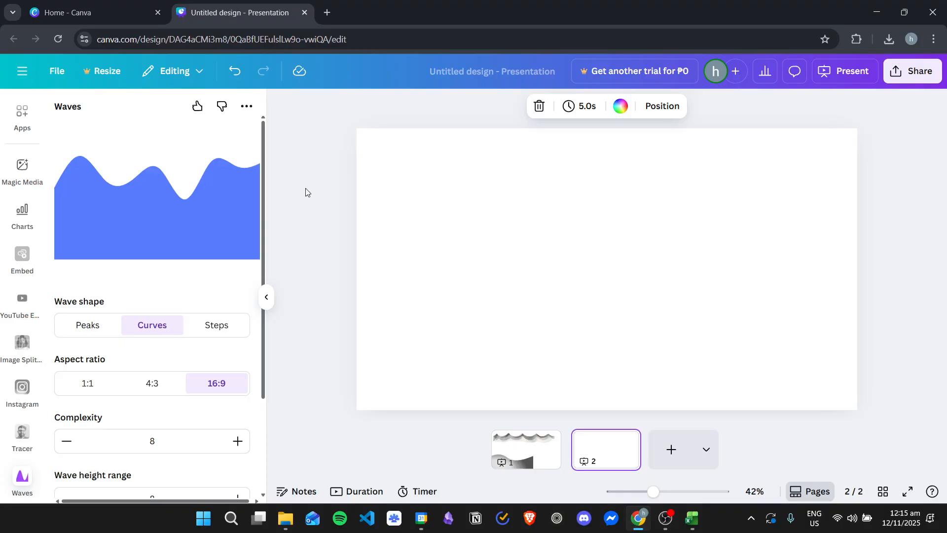
scroll(204, 294, down, 3)
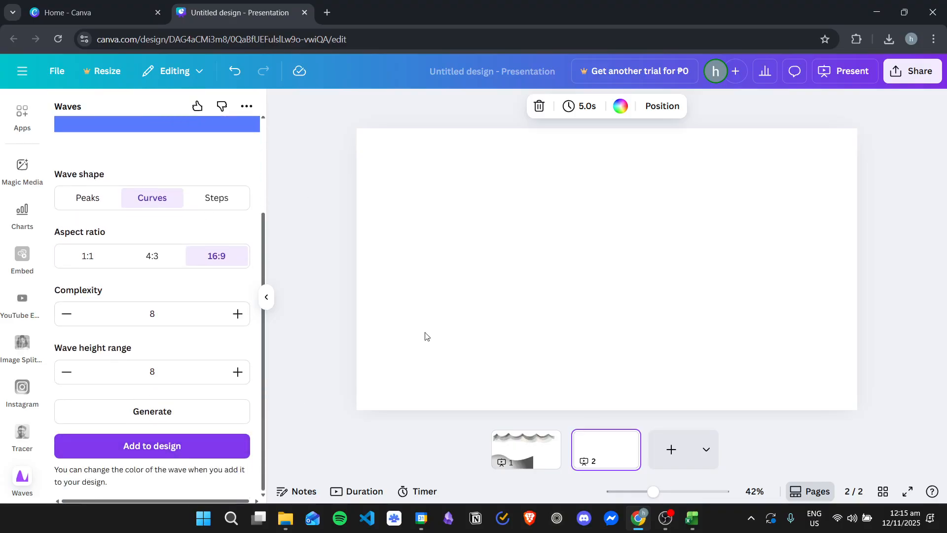
scroll(495, 299, up, 2)
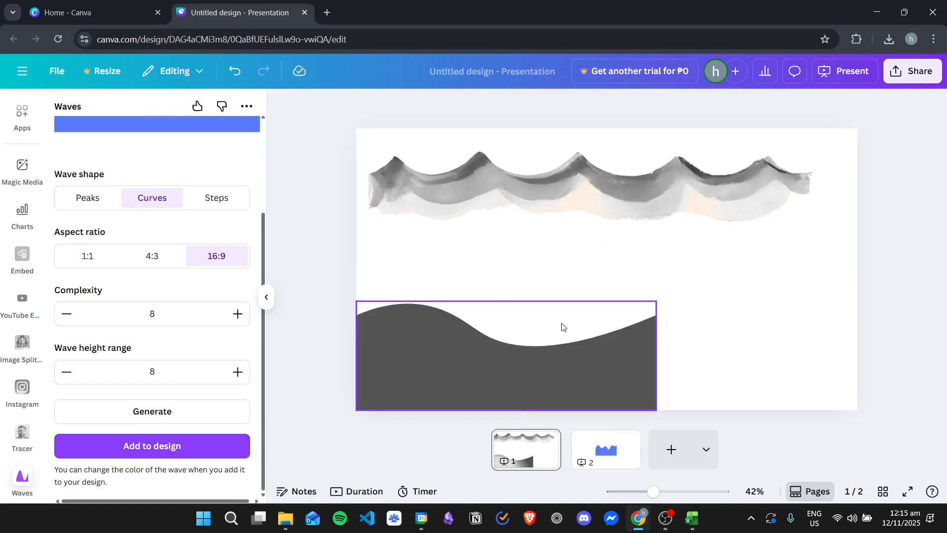
click(594, 444)
scroll(199, 271, up, 3)
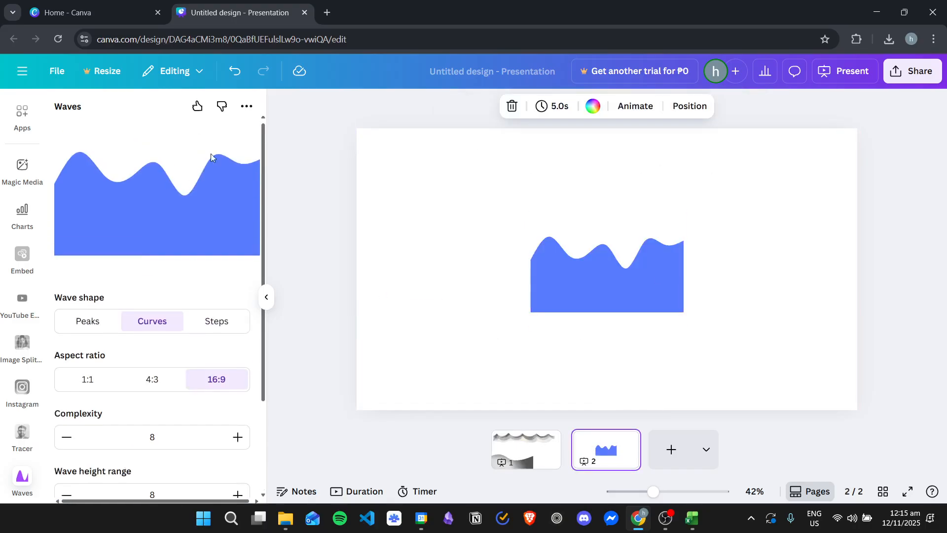
- Generate a different curved wave with the same settings and add the purple result to page 2
scroll(174, 208, down, 2)
click(165, 466)
scroll(196, 184, up, 2)
scroll(184, 294, down, 1)
scroll(184, 294, down, 1)
click(197, 472)
scroll(191, 296, up, 1)
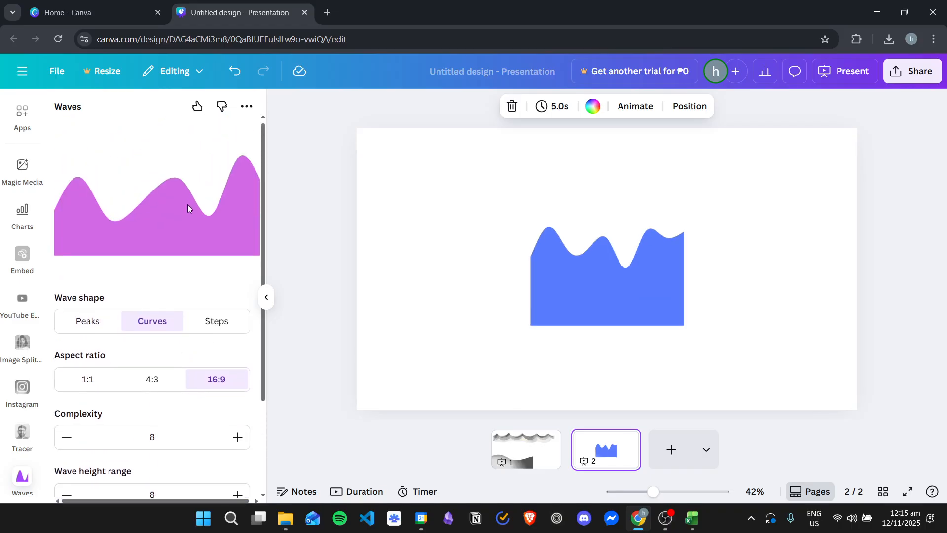
scroll(186, 421, down, 2)
click(187, 452)
- Enlarge both waves and line them up along the page's bottom edge, blue in the left corner and purple directly beside it
drag(652, 284, 763, 299)
drag(592, 271, 472, 292)
drag(410, 352, 410, 405)
drag(697, 296, 662, 345)
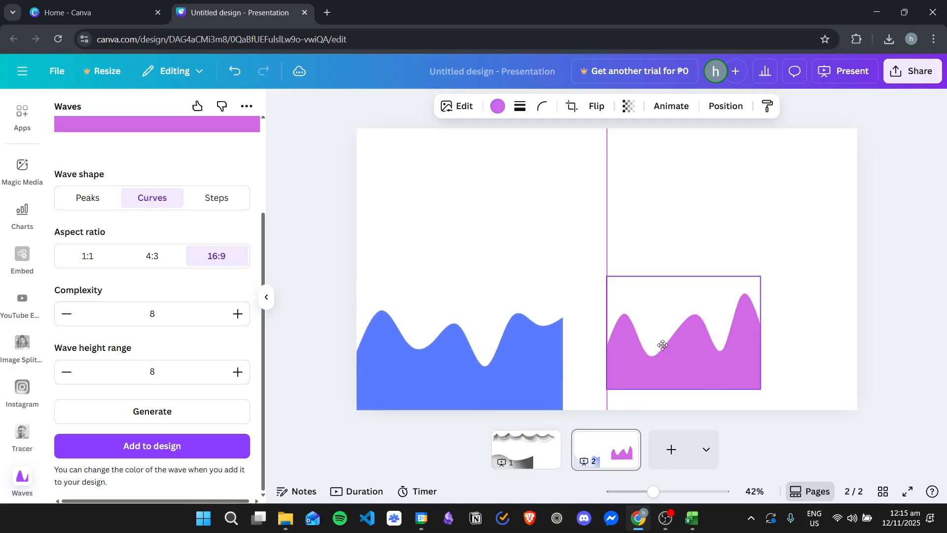
drag(612, 392, 541, 419)
drag(648, 383, 708, 363)
- Recolor the purple wave light orange and the blue wave coral red on page 2
click(496, 107)
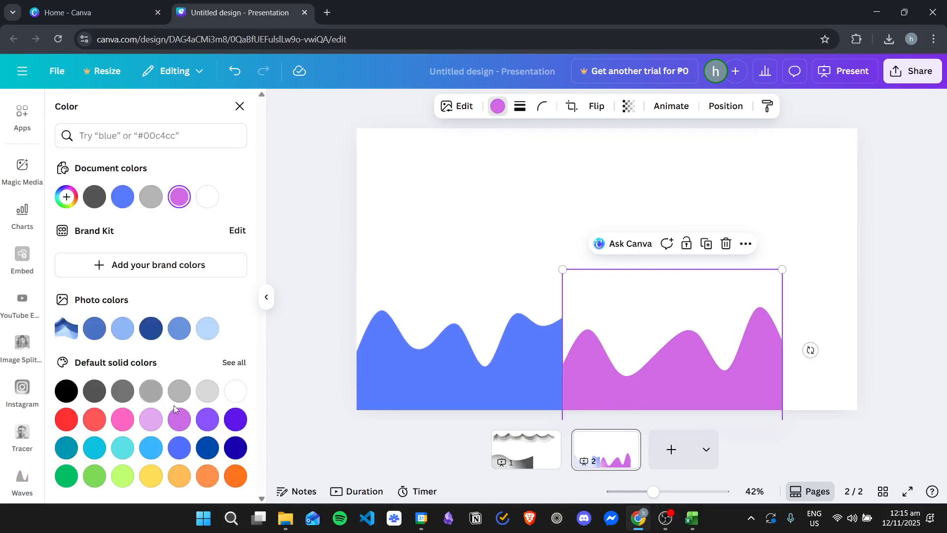
click(182, 474)
click(494, 344)
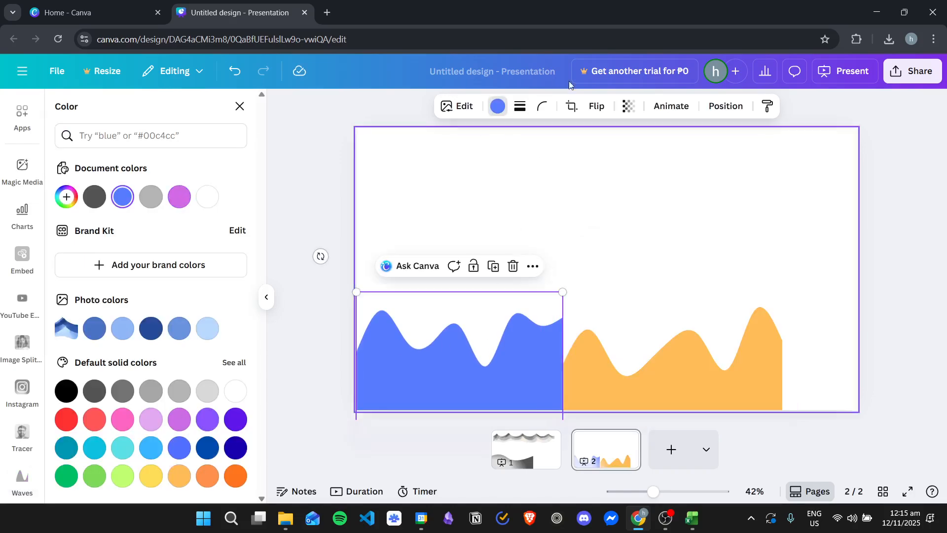
click(94, 419)
click(696, 213)
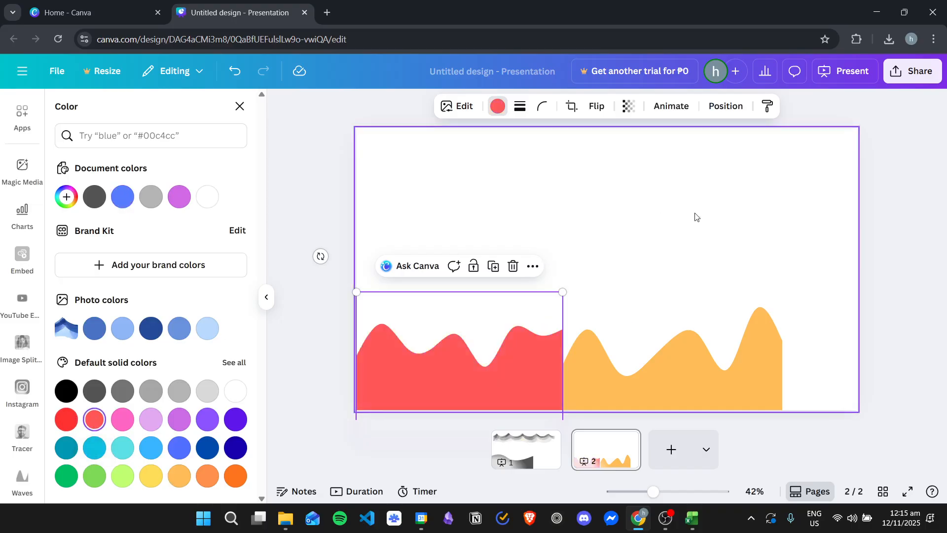
scroll(560, 249, up, 1)
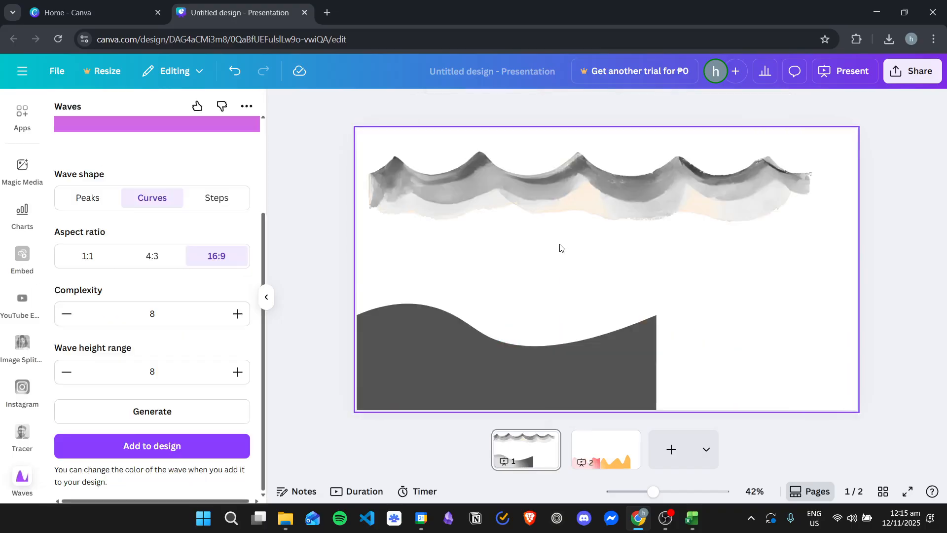
click(600, 449)
scroll(143, 257, up, 3)
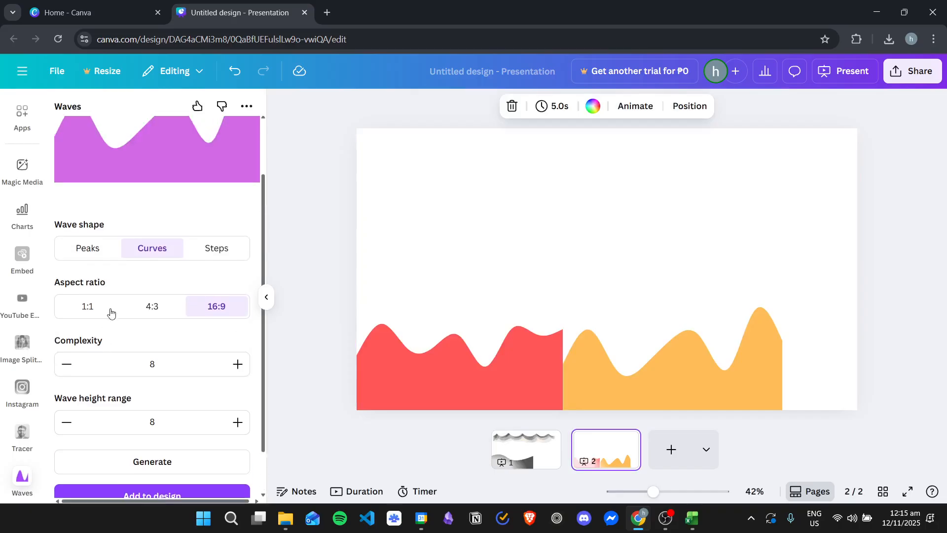
- Open the Wave Generator app from the wave app results
click(29, 126)
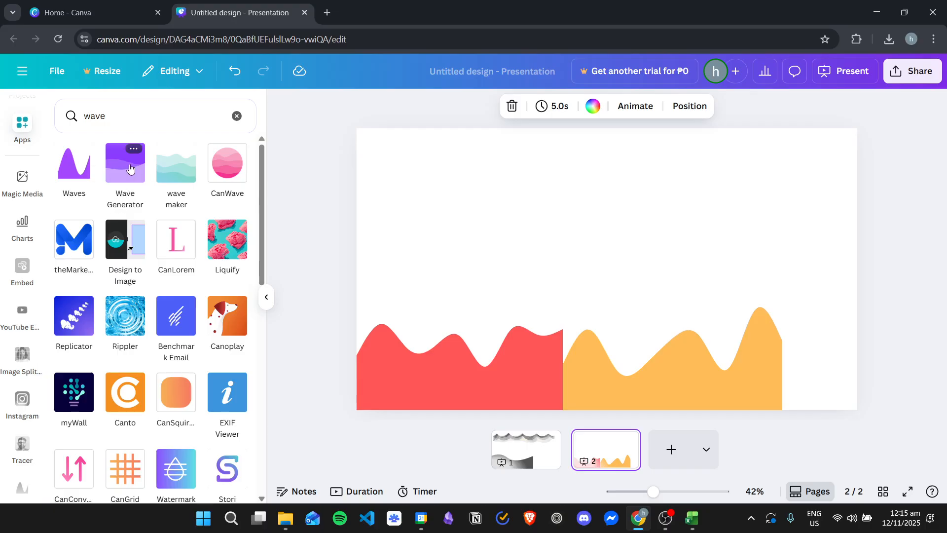
click(130, 168)
click(153, 447)
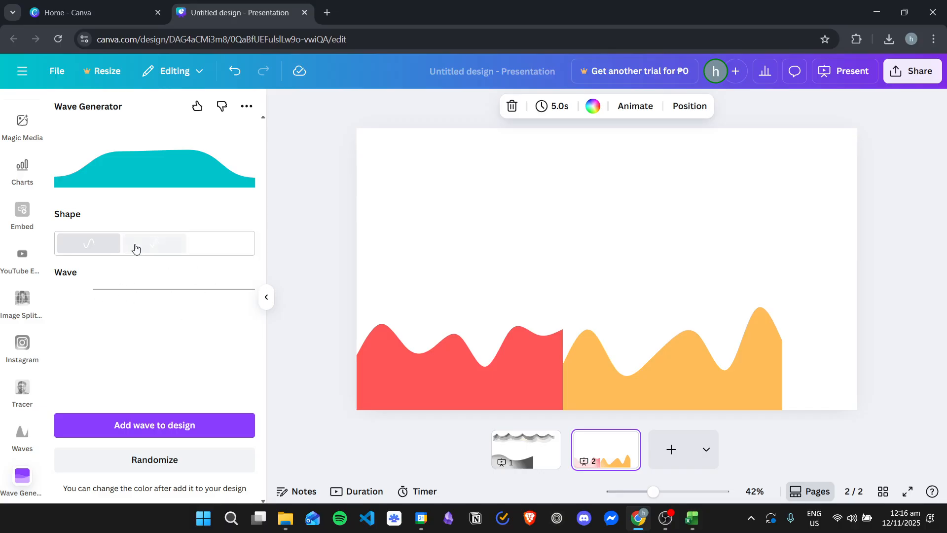
- Try the stepped and angular shapes in the Wave Generator, then return to the curved shape
click(210, 243)
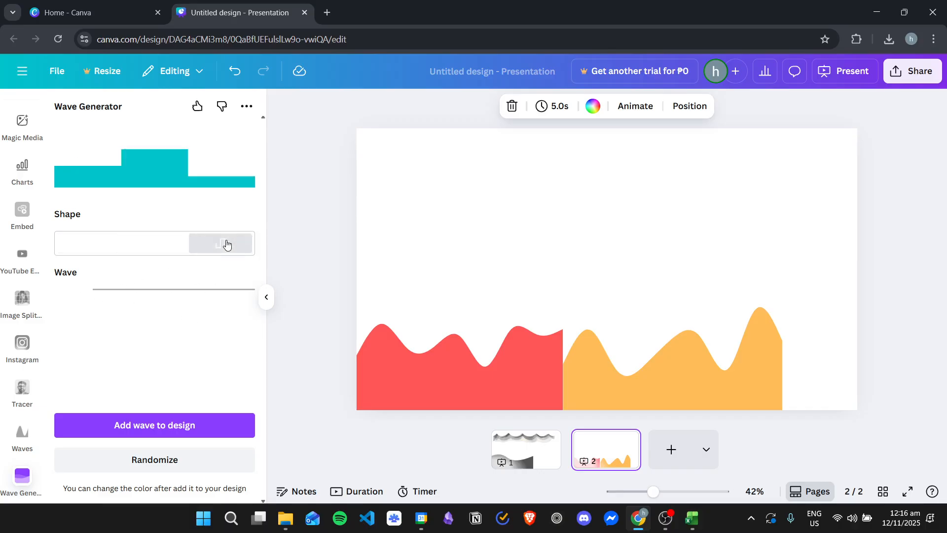
click(166, 241)
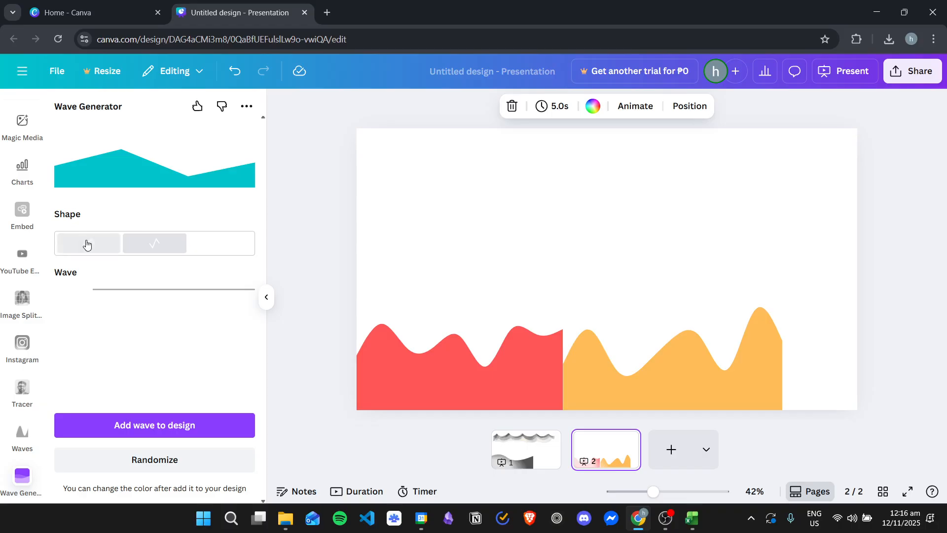
click(117, 242)
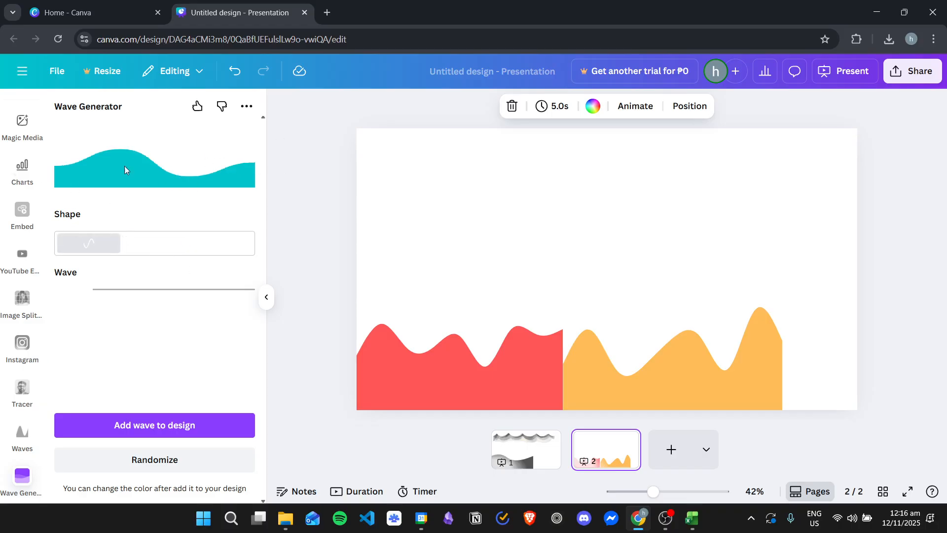
- Increase the generator's wave amount, compare the angular and stepped shapes again, and keep the curved shape
drag(91, 291, 203, 293)
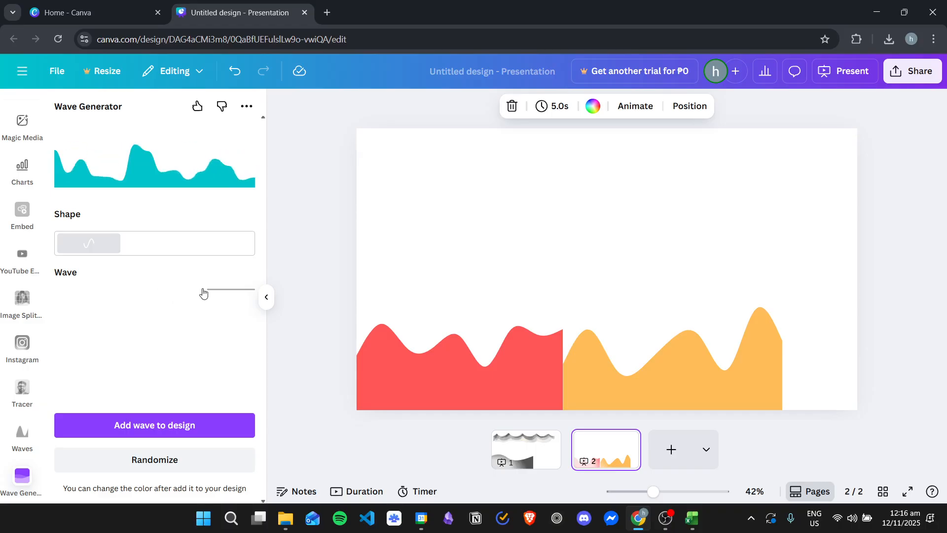
click(152, 244)
click(234, 239)
click(170, 242)
click(101, 244)
- Randomize the teal curved wave several times and add it to page 2
click(171, 461)
click(179, 461)
click(181, 462)
click(181, 462)
click(182, 461)
click(184, 461)
click(185, 461)
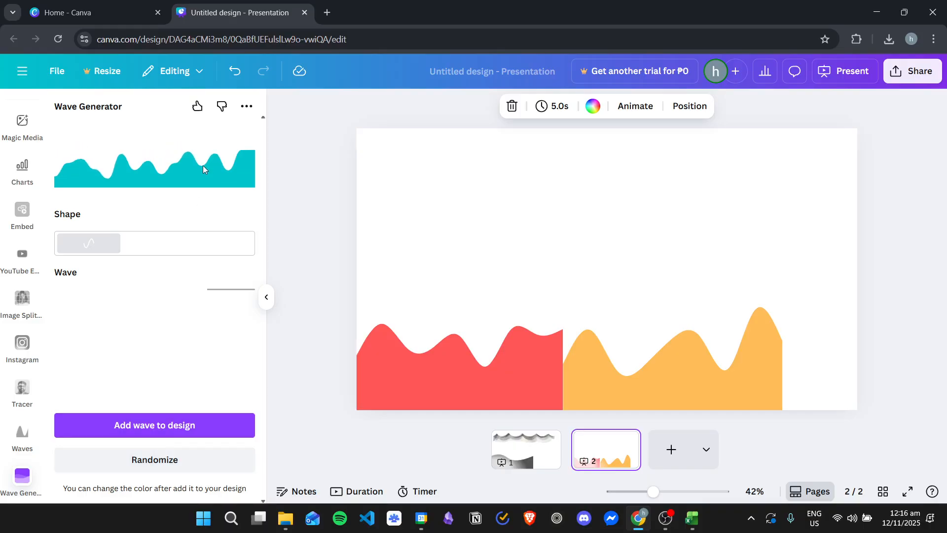
click(194, 426)
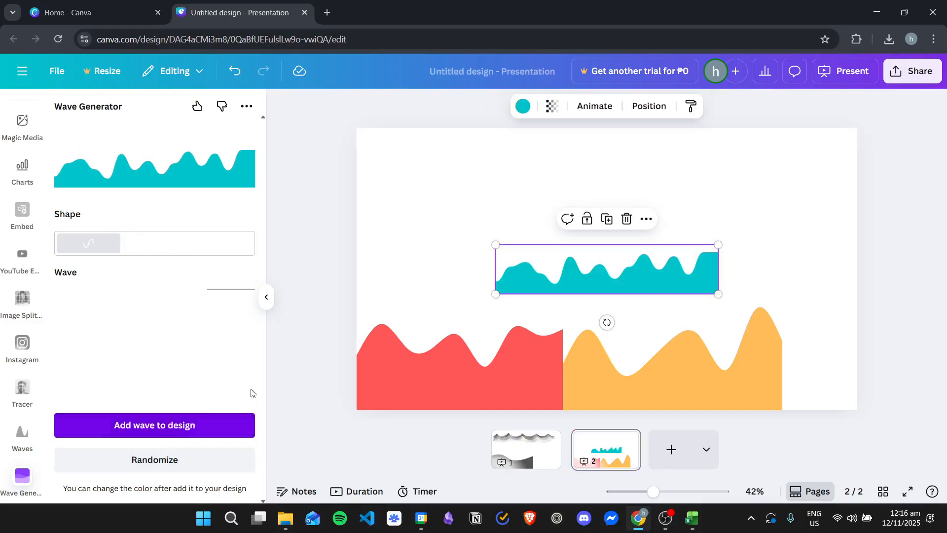
- Enlarge the teal wave and move it down to span the full width of the page's bottom edge
drag(592, 270, 618, 225)
drag(523, 248, 298, 298)
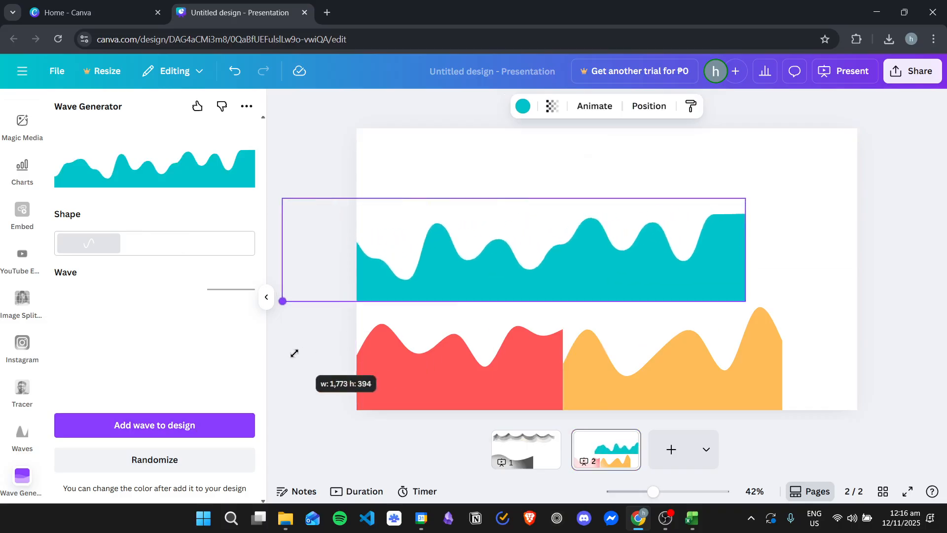
drag(613, 298, 641, 353)
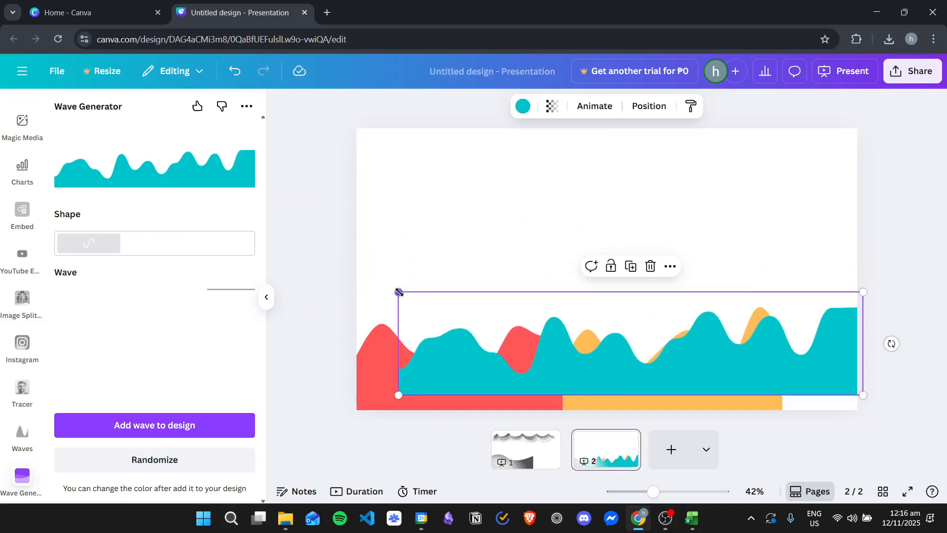
drag(398, 292, 293, 270)
drag(673, 368, 677, 389)
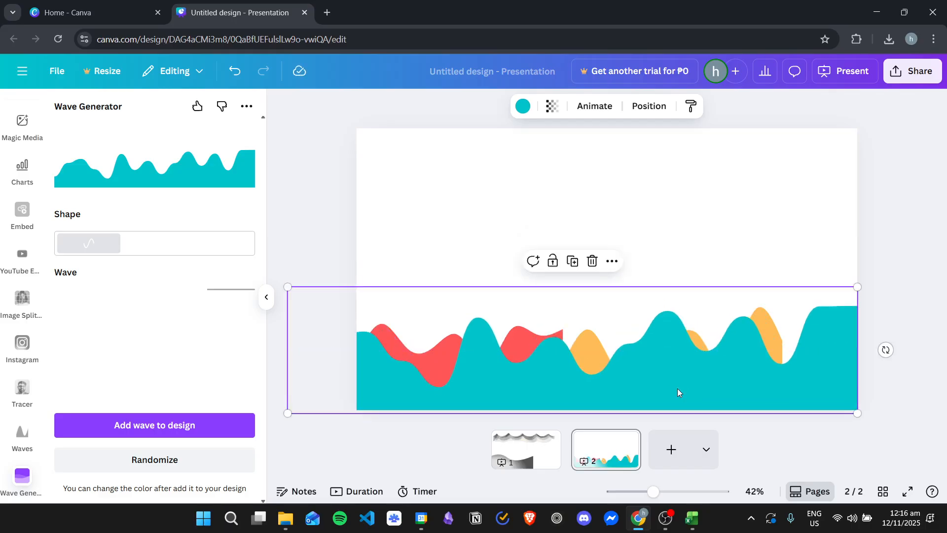
- Send the teal wave behind the red and orange waves and shrink it slightly
key(ctrl+bracketleft)
key(ctrl+bracketleft)
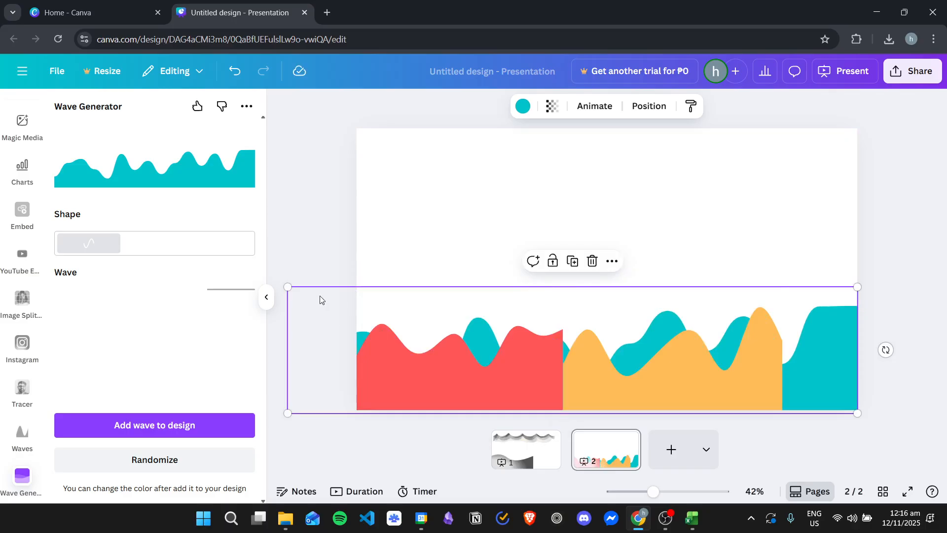
drag(284, 286, 322, 295)
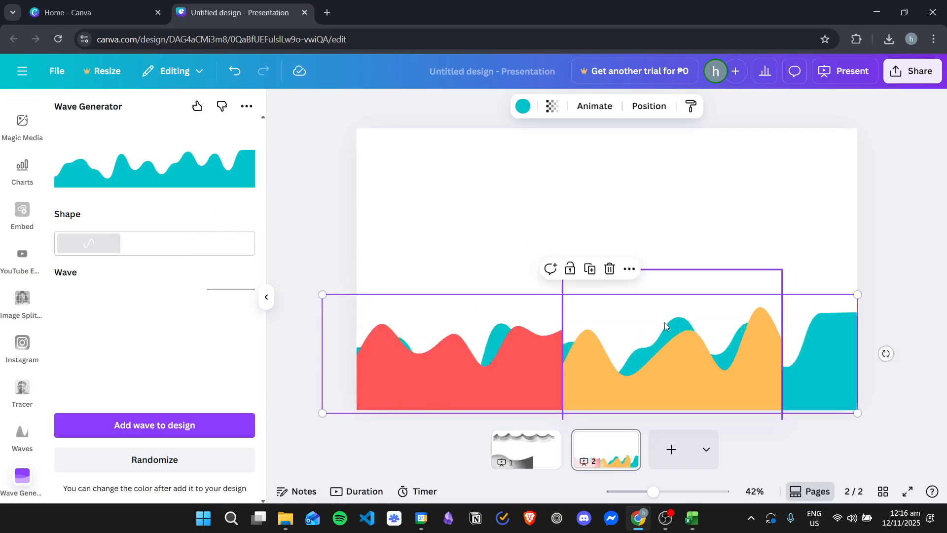
- Enlarge the teal wave beyond the page width and place it along the bottom edge, rising above the red and orange waves
drag(833, 322, 839, 222)
drag(371, 302, 843, 315)
click(129, 462)
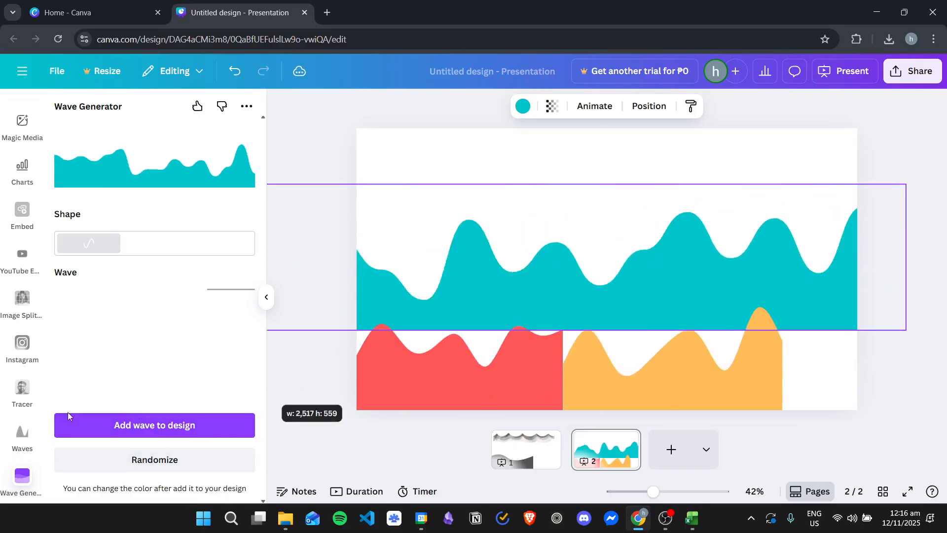
click(284, 359)
drag(631, 267, 522, 269)
drag(798, 324, 903, 421)
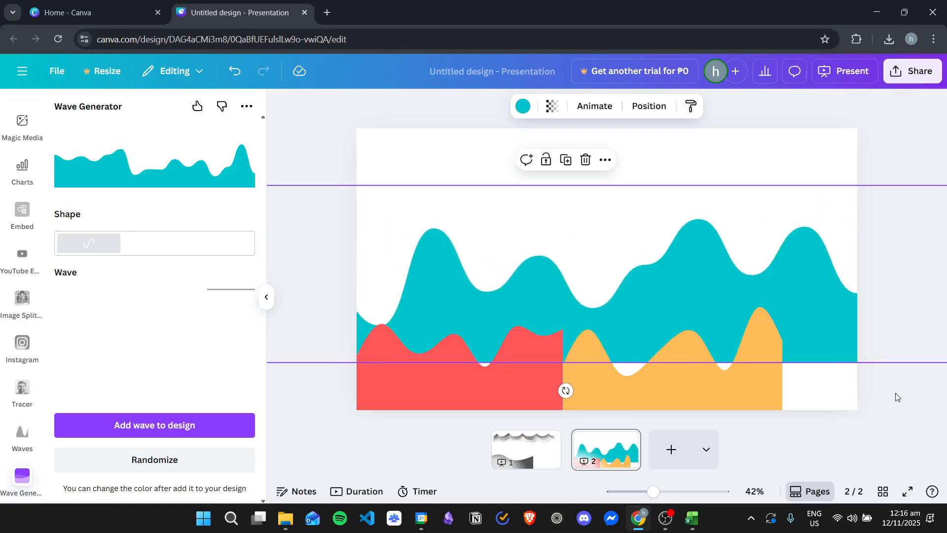
click(904, 396)
drag(808, 241, 725, 270)
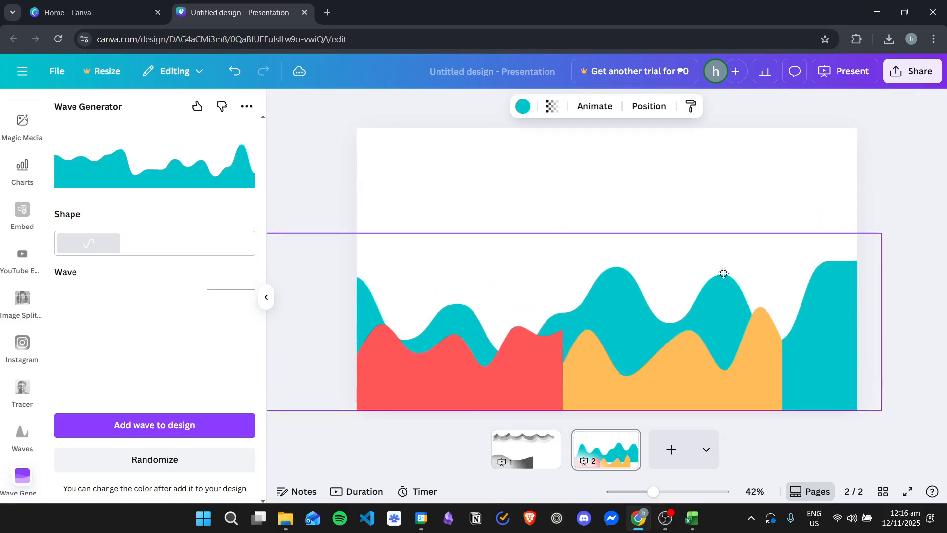
click(860, 447)
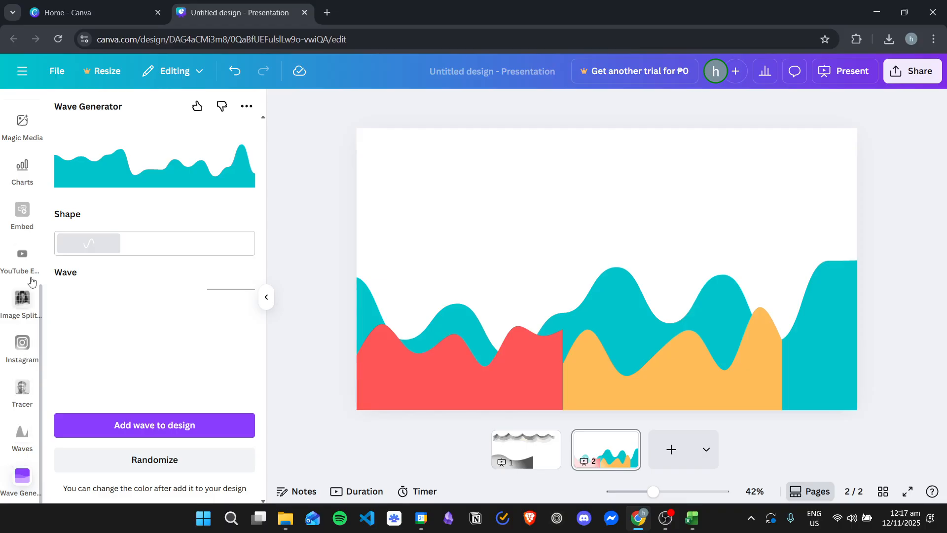
- Open the wave maker app from the wave app results
scroll(20, 289, up, 1)
scroll(20, 287, up, 3)
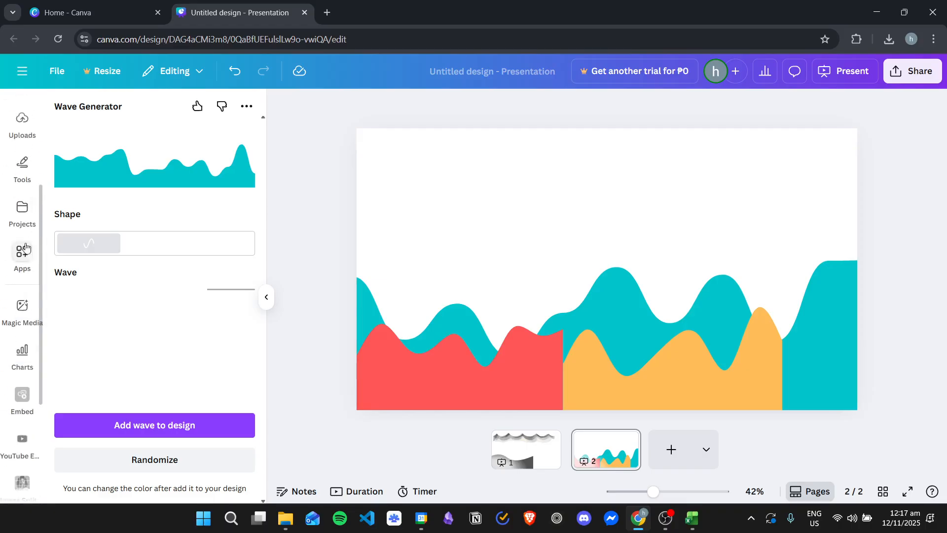
click(22, 252)
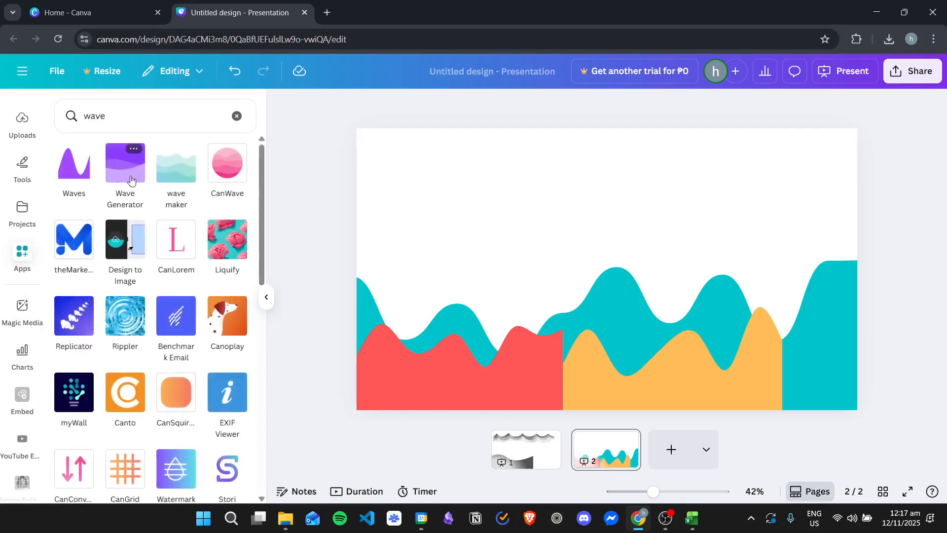
click(176, 164)
click(163, 448)
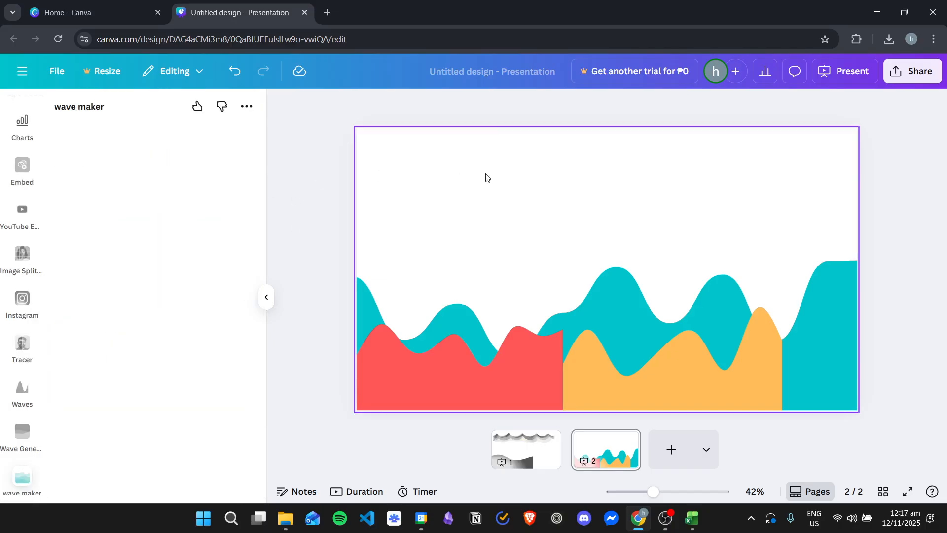
click(471, 178)
click(314, 184)
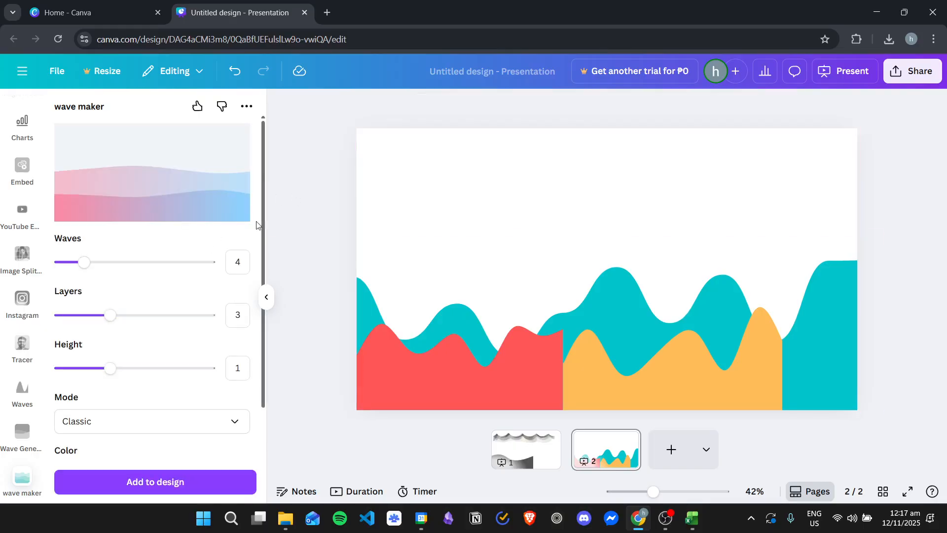
- Set the wave to 15 waves, 4 layers and a height of 2
drag(84, 268, 170, 262)
drag(113, 316, 174, 316)
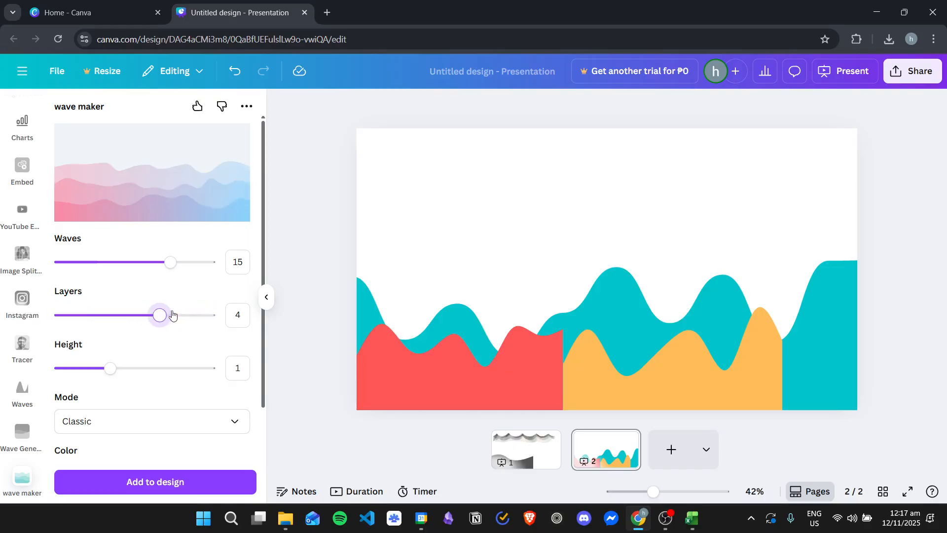
drag(117, 370, 161, 373)
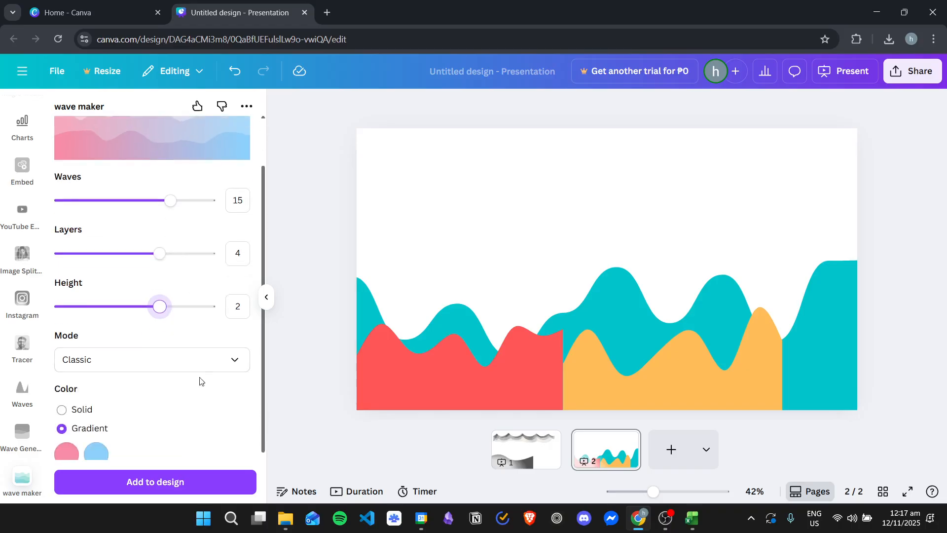
- Try the Left chair, Right chair, Boat and Inverted boat modes, and return the mode to Classic
click(153, 426)
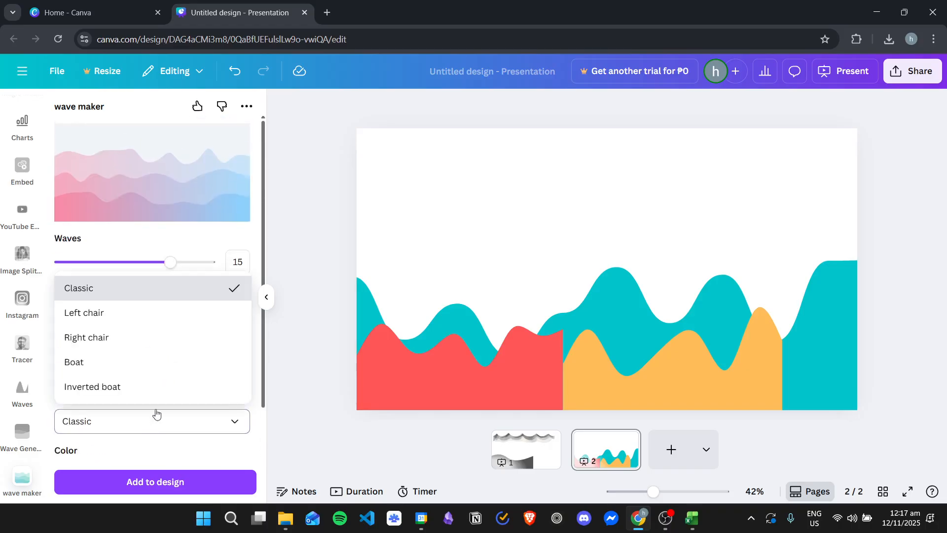
click(139, 311)
click(147, 425)
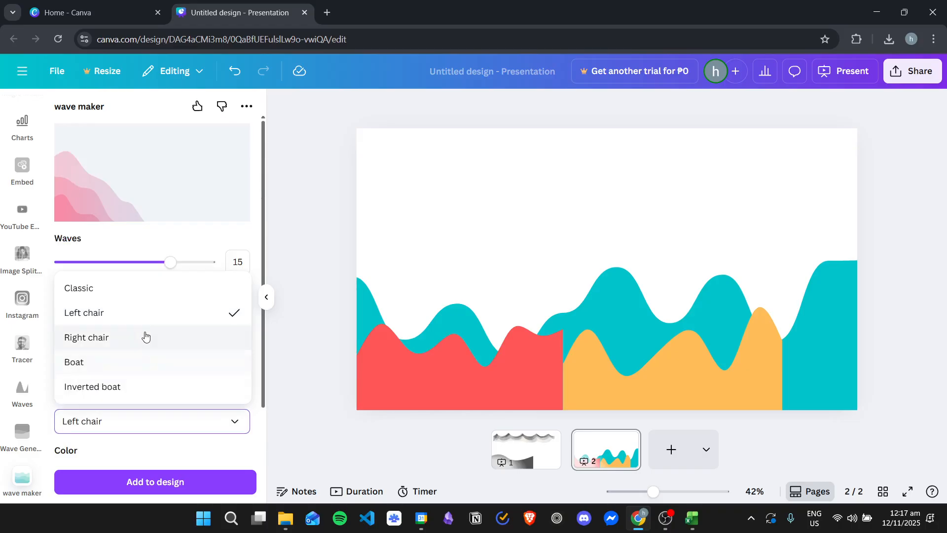
click(148, 339)
click(153, 425)
click(136, 362)
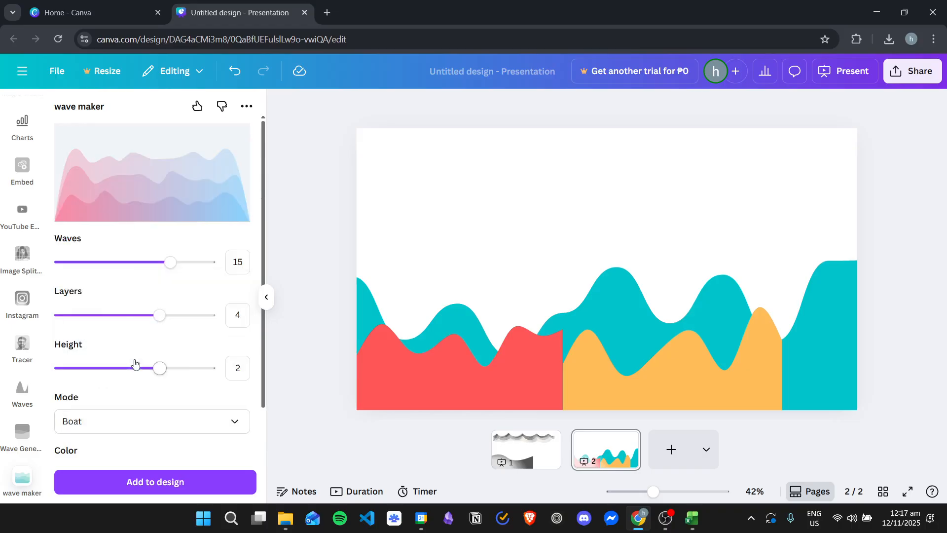
click(135, 423)
click(117, 388)
click(154, 428)
click(123, 286)
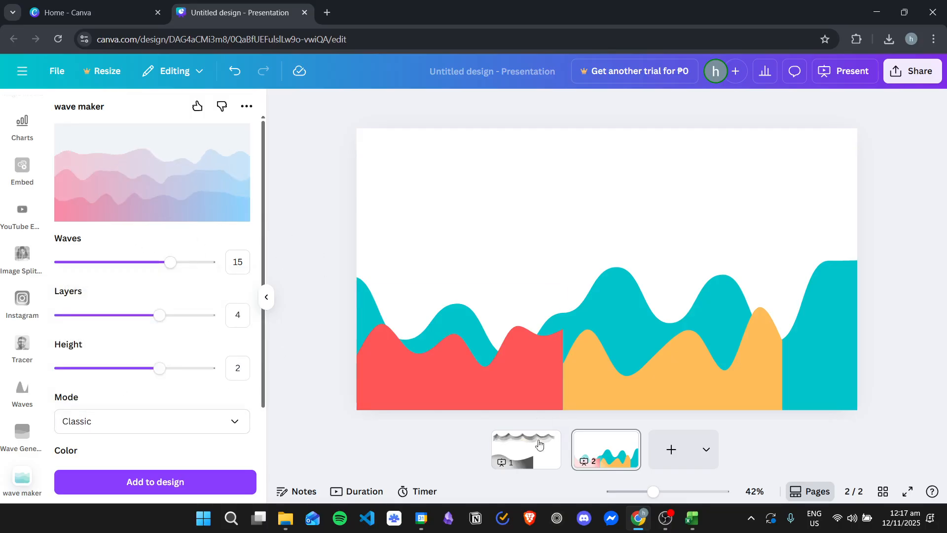
- Add a blank third page to the presentation
click(671, 449)
scroll(150, 373, down, 3)
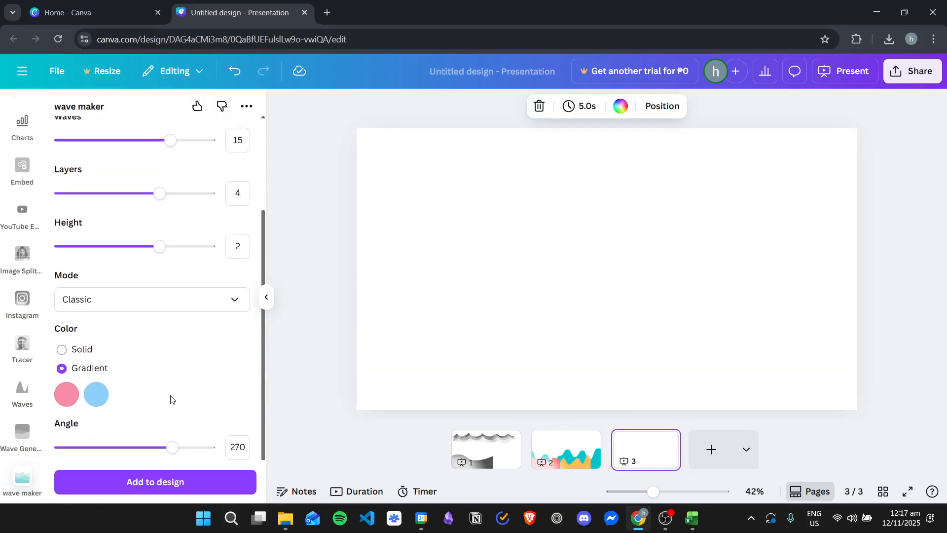
scroll(165, 375, up, 3)
scroll(117, 206, down, 3)
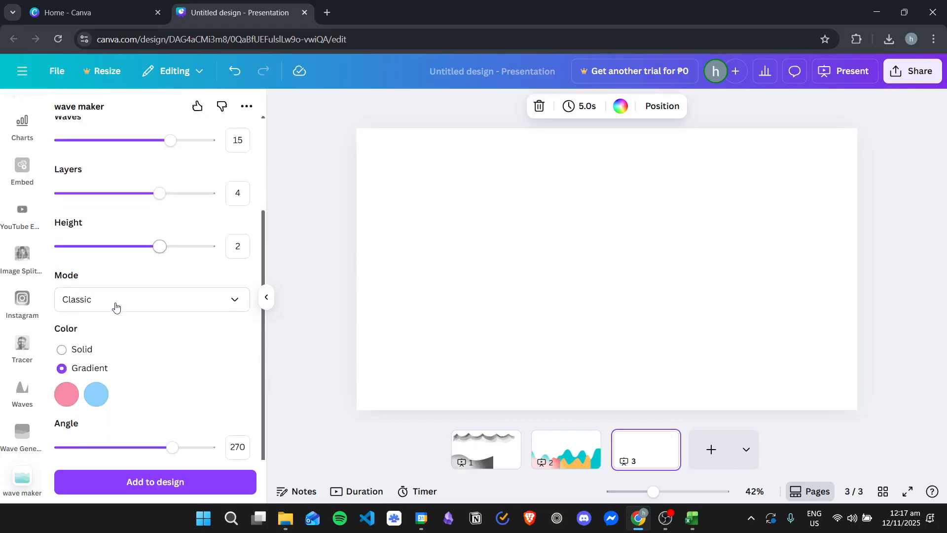
- Try the Solid color option for the wave and return it to Gradient
click(87, 354)
scroll(180, 227, up, 2)
scroll(146, 292, down, 2)
click(89, 416)
scroll(163, 357, up, 2)
scroll(147, 257, down, 3)
scroll(180, 415, up, 2)
scroll(178, 434, down, 2)
- Set the gradient angle to 117 and add the wave to the third page
drag(176, 447, 110, 447)
scroll(178, 326, up, 2)
scroll(125, 252, down, 3)
scroll(158, 296, up, 3)
scroll(148, 316, down, 3)
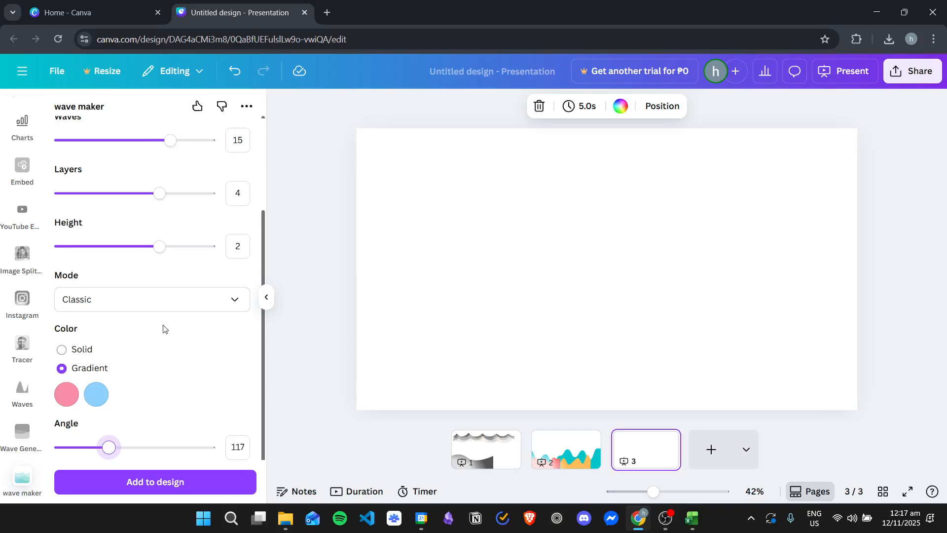
click(230, 488)
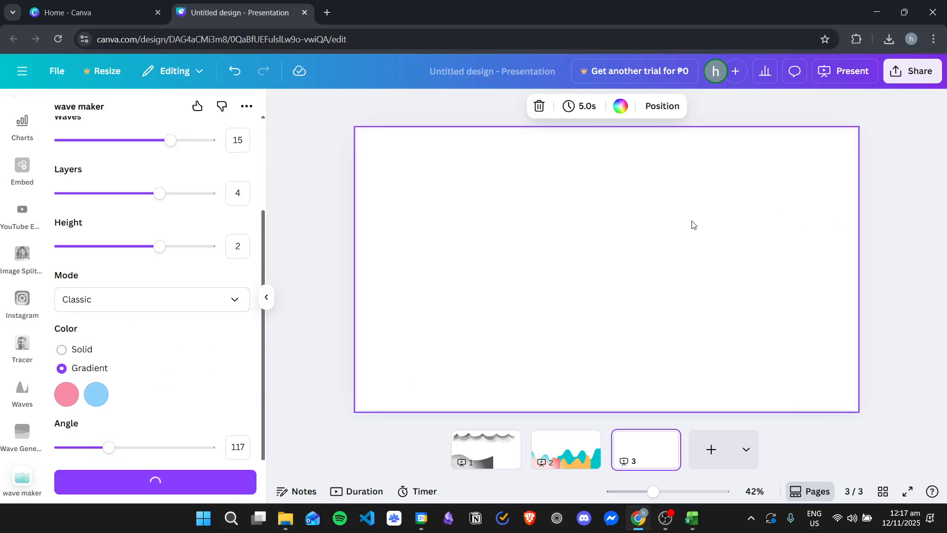
- Enlarge the wave graphic to nearly the full page width and place it along the page's bottom edge
drag(658, 247, 743, 169)
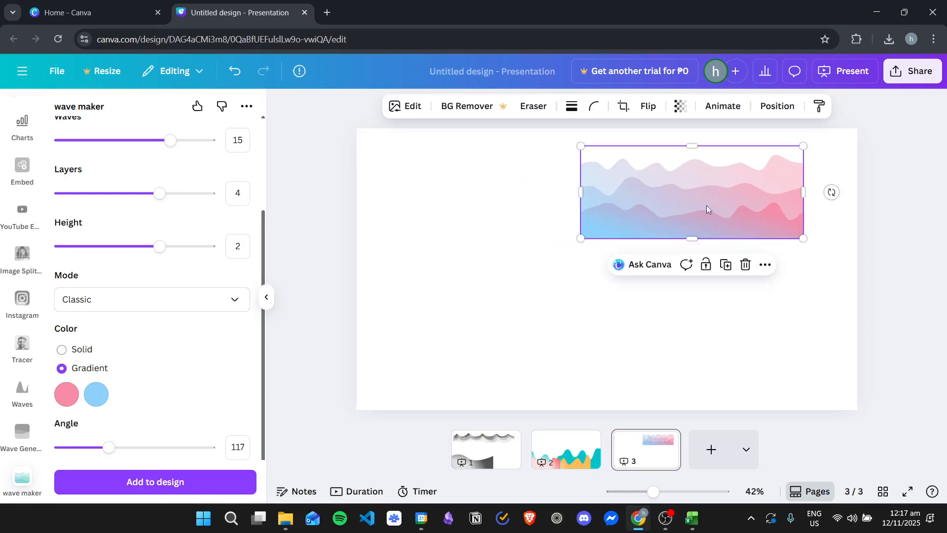
drag(581, 239, 374, 322)
drag(634, 262, 620, 348)
drag(799, 236, 858, 204)
- Recolor the wave graphic's four colors, in order, to red, lilac, deep violet and yellow
click(530, 106)
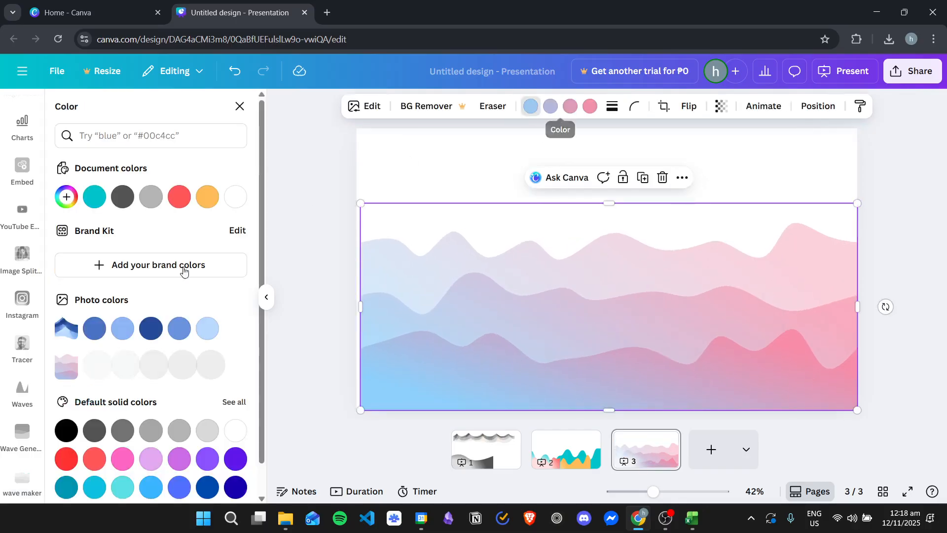
scroll(139, 405, down, 1)
click(66, 427)
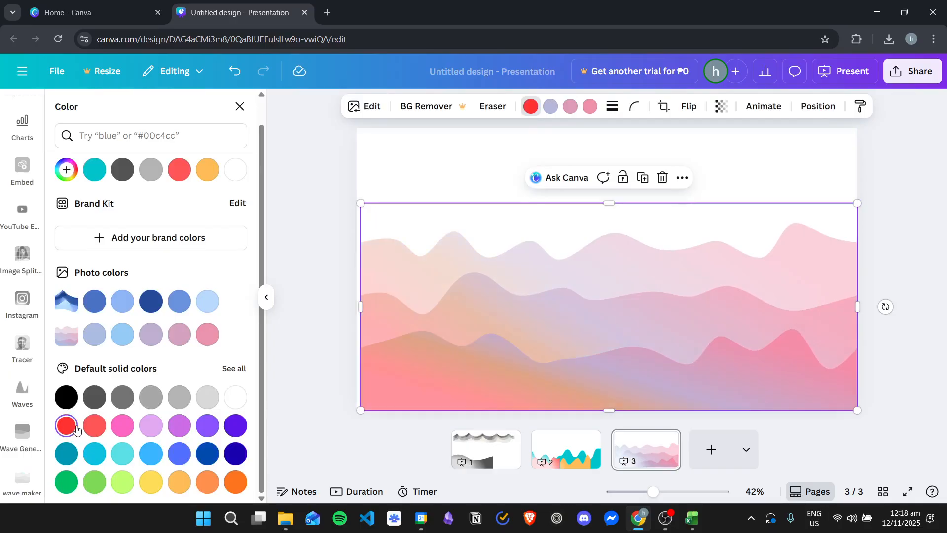
click(549, 106)
click(152, 427)
click(571, 106)
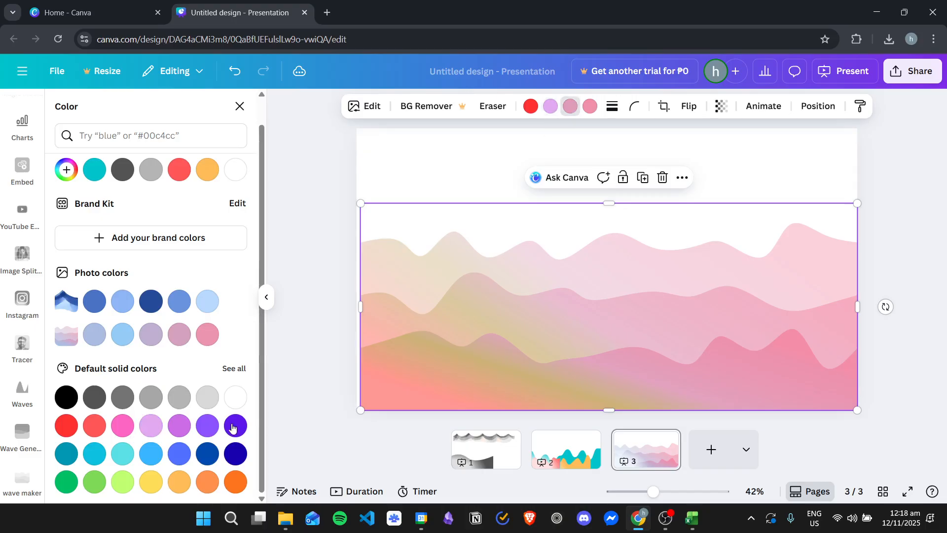
click(235, 425)
click(590, 106)
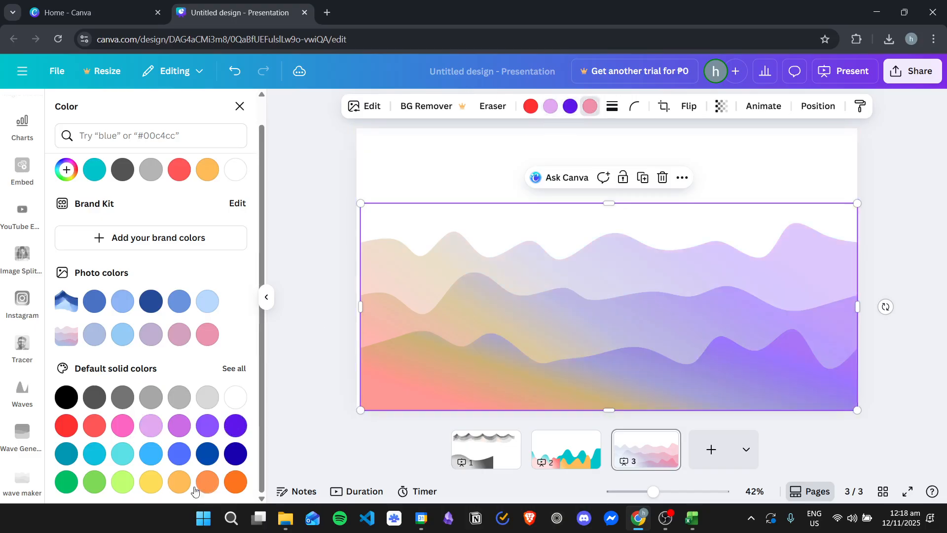
click(151, 482)
- Move the wave graphic flush with the page's left edge
click(623, 273)
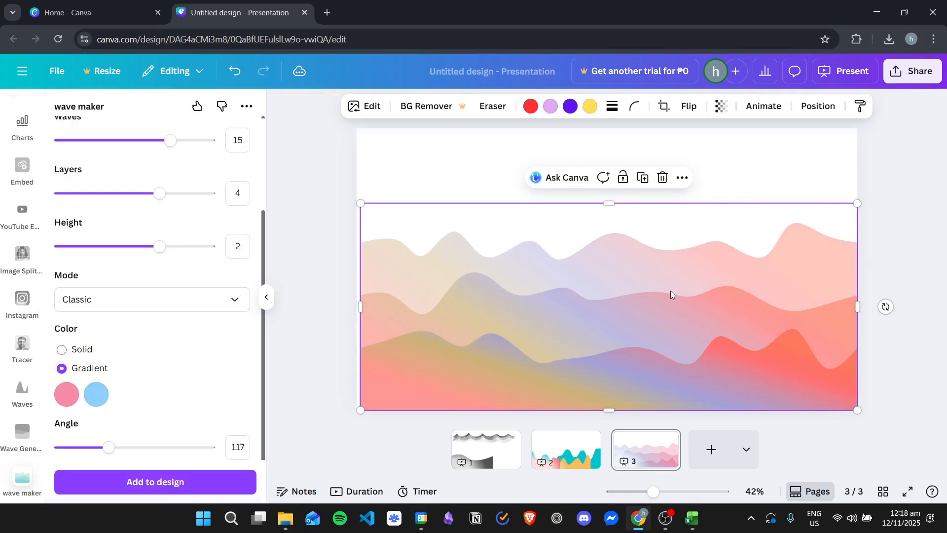
click(337, 261)
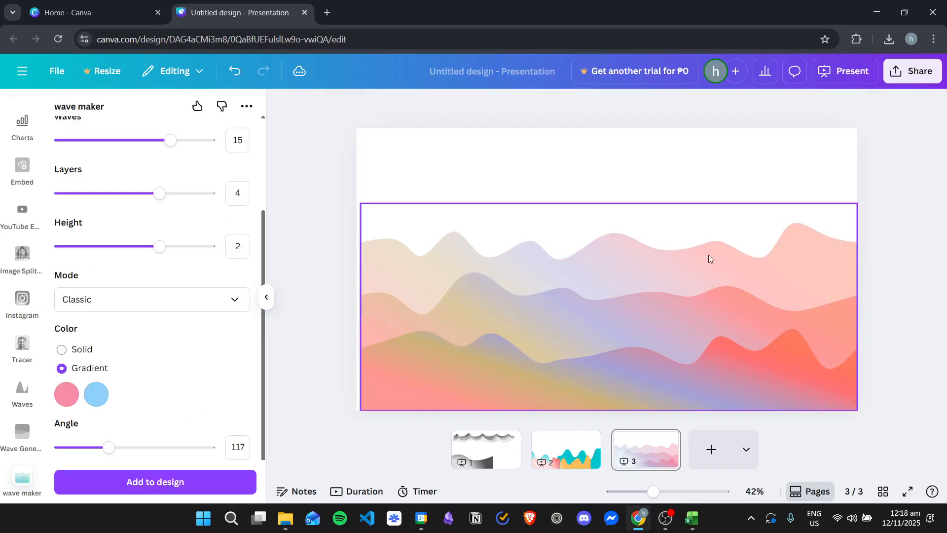
click(654, 273)
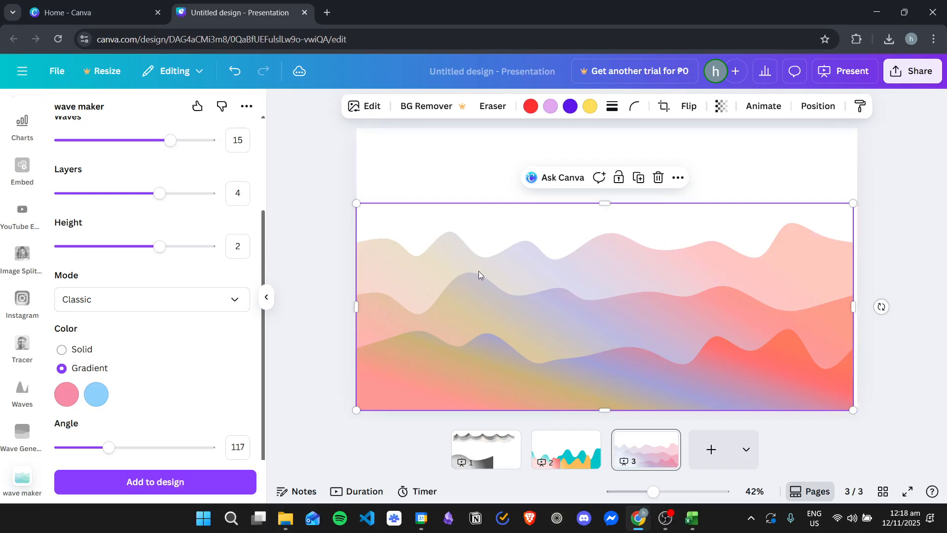
- Open the CanWave app from the wave app results and add a blank fourth page
scroll(216, 291, up, 3)
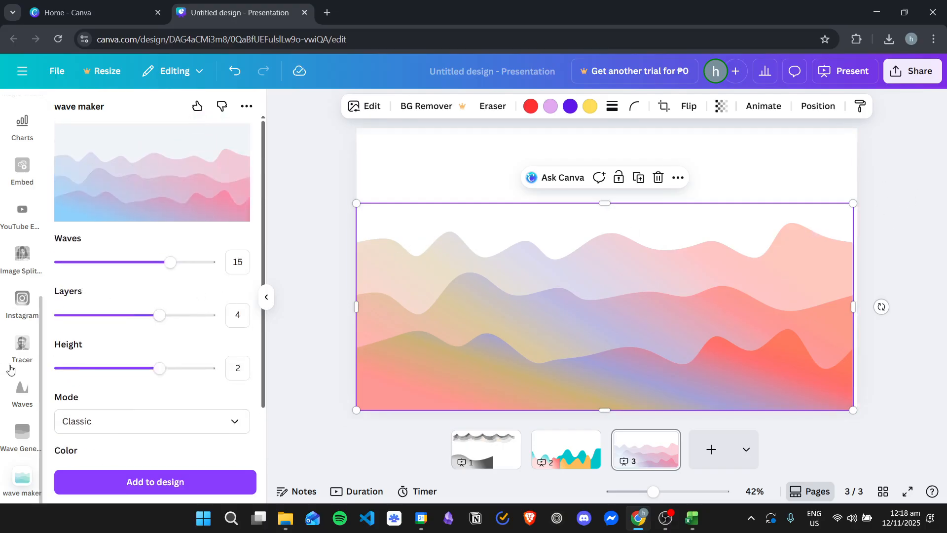
scroll(7, 246, up, 3)
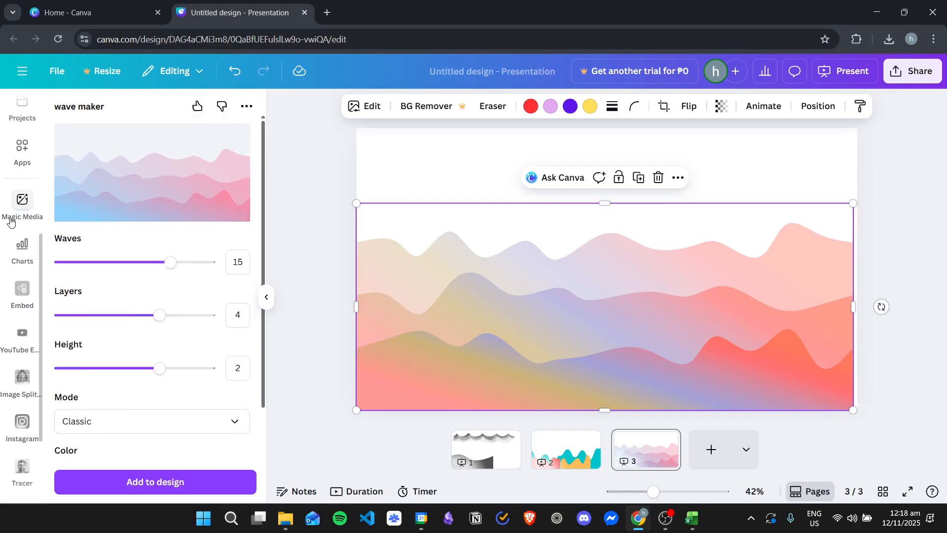
click(24, 165)
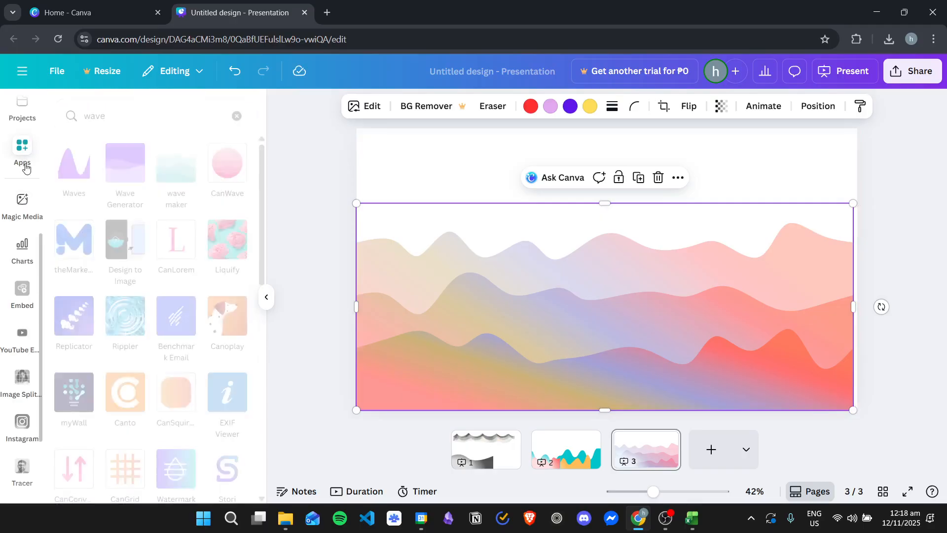
click(234, 183)
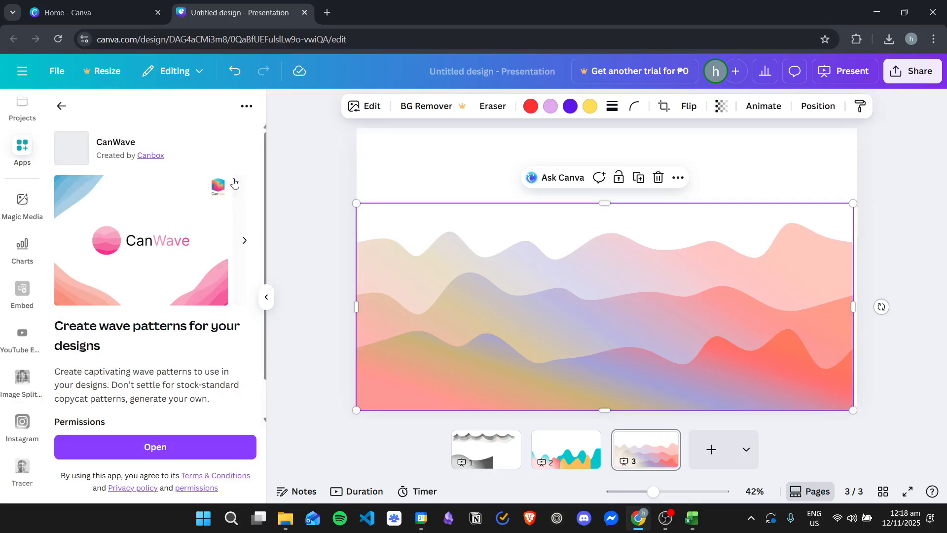
click(203, 447)
click(707, 442)
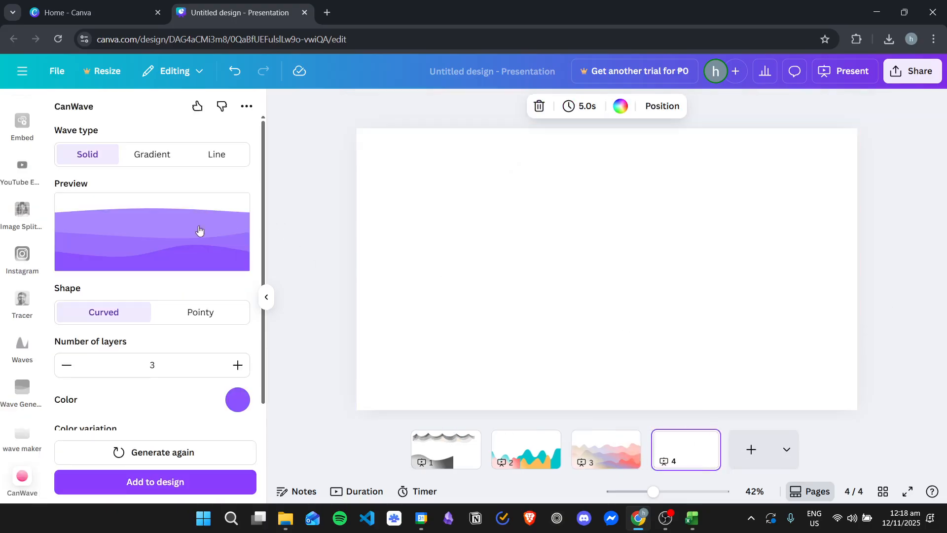
- Compare the Solid, Gradient and Line wave types and set the wave type to Gradient
scroll(168, 251, down, 3)
scroll(205, 303, up, 3)
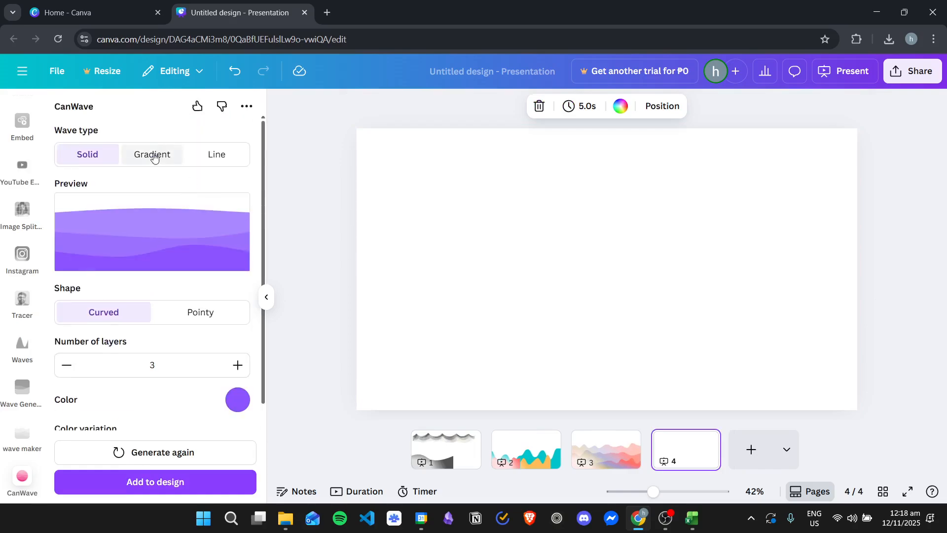
click(153, 156)
click(217, 154)
click(150, 154)
click(94, 153)
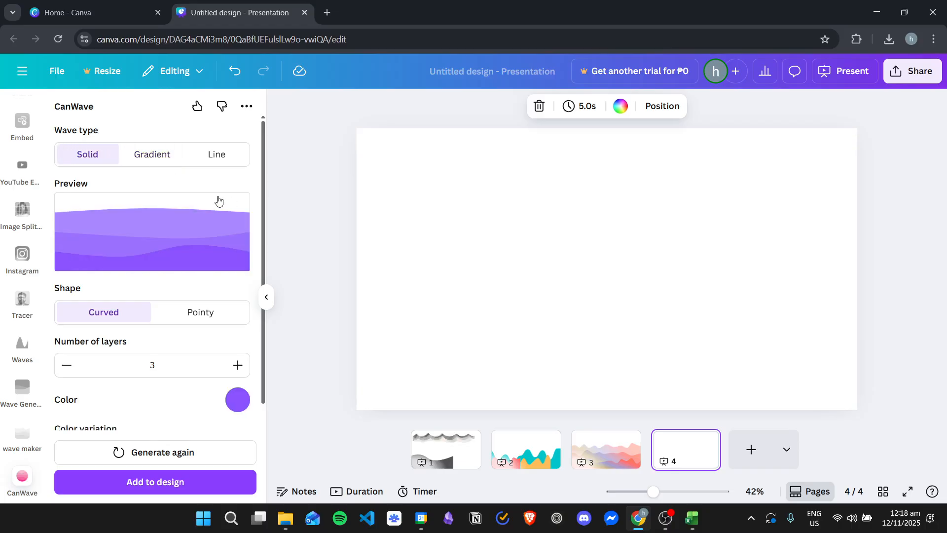
click(138, 156)
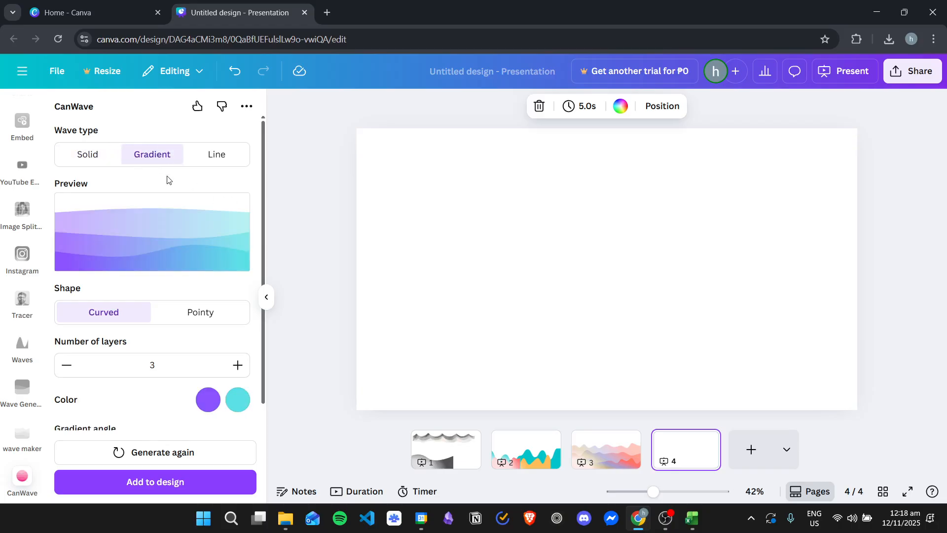
click(226, 159)
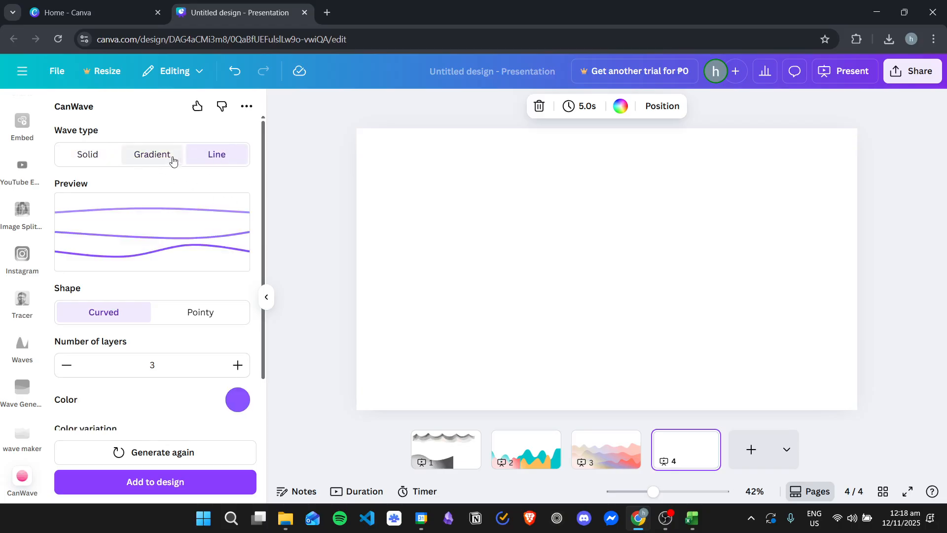
click(149, 154)
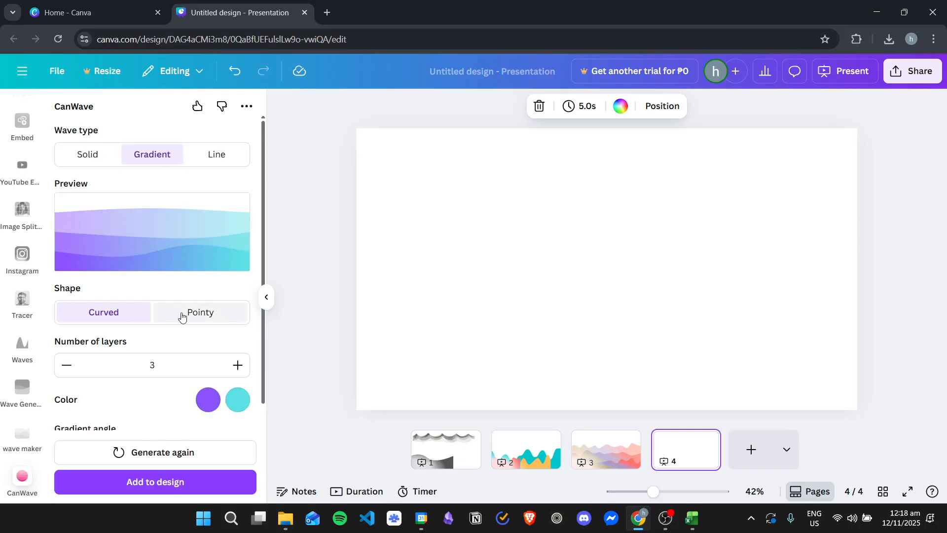
- Try the Pointy shape with 5 and 2 layers, and return to the Curved shape with 3 layers
click(206, 320)
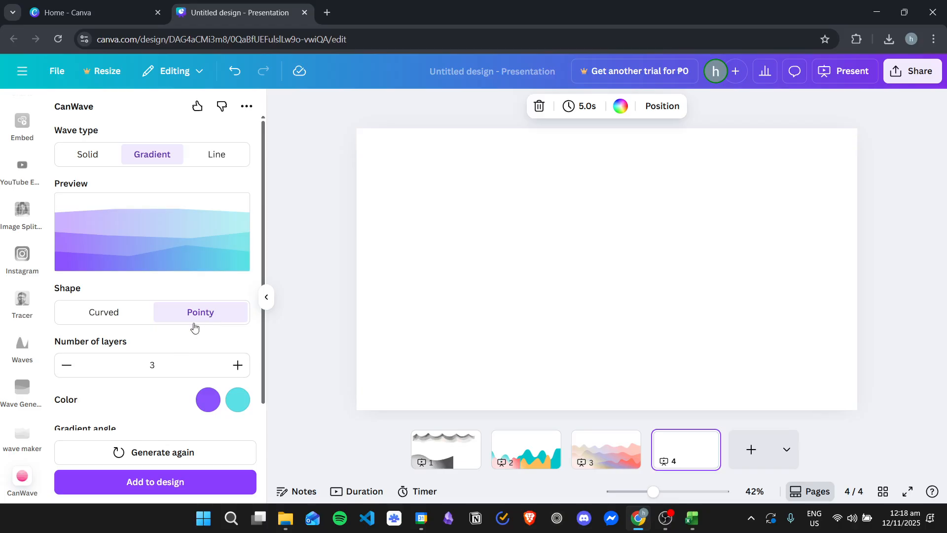
click(234, 365)
click(235, 365)
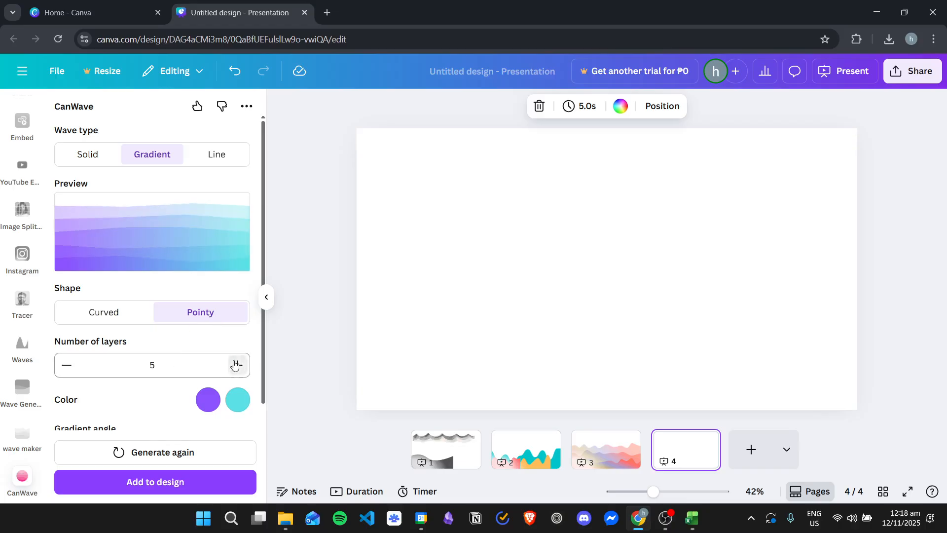
click(65, 364)
click(65, 364)
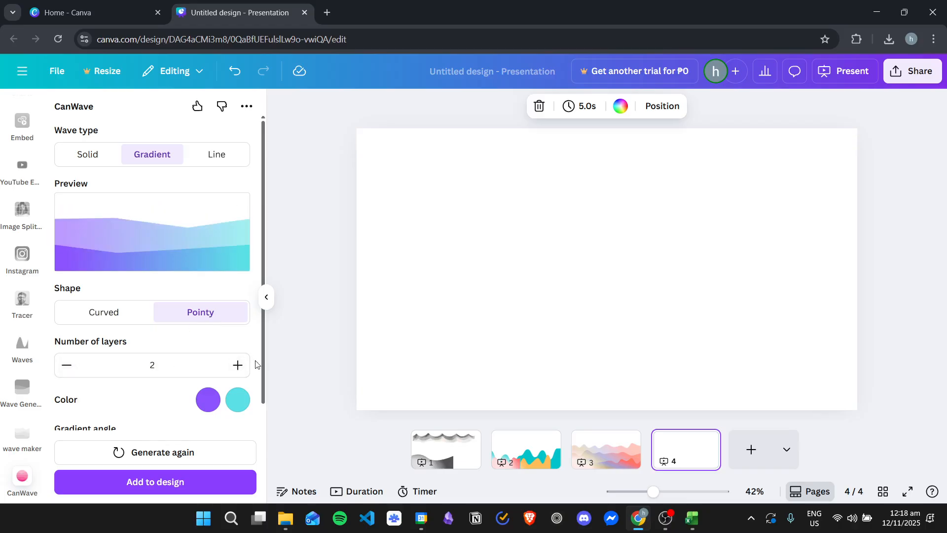
click(118, 312)
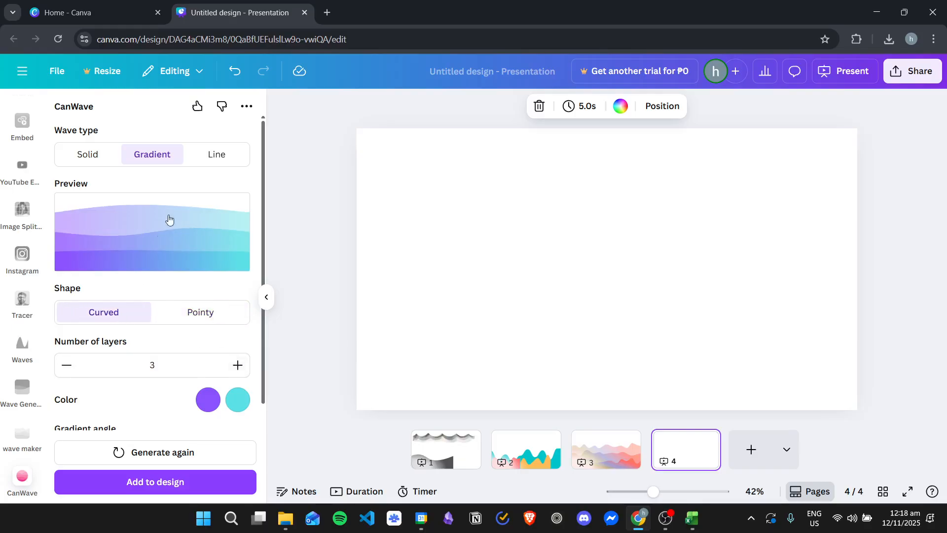
- Set the wave's gradient angle to 130, complexity to 7 and height variation to 1
scroll(141, 257, down, 1)
scroll(136, 264, down, 2)
scroll(131, 291, up, 3)
scroll(164, 408, down, 2)
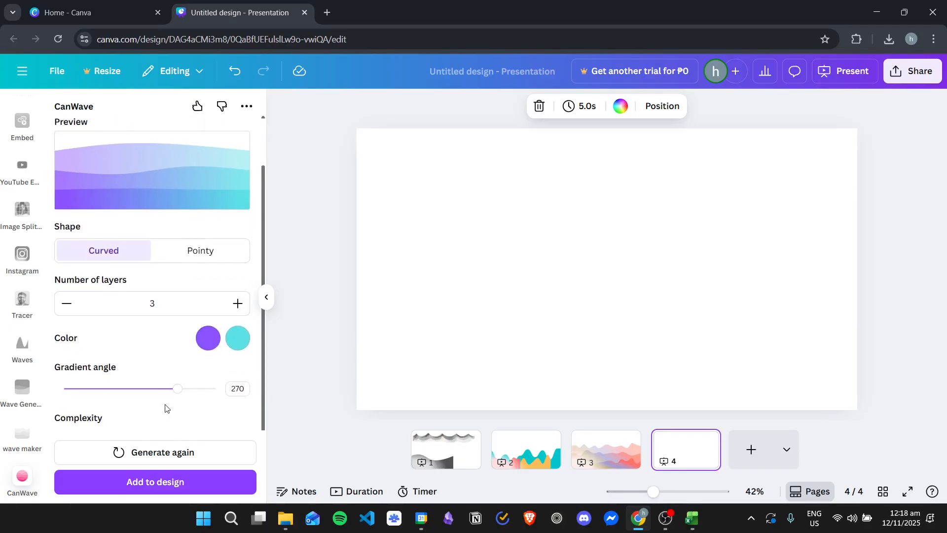
mouse_move(172, 393)
mouse_down()
mouse_move(103, 389)
mouse_move(167, 389)
mouse_move(159, 394)
mouse_move(115, 388)
mouse_move(131, 377)
mouse_move(164, 378)
mouse_up()
scroll(138, 352, down, 1)
scroll(187, 152, down, 1)
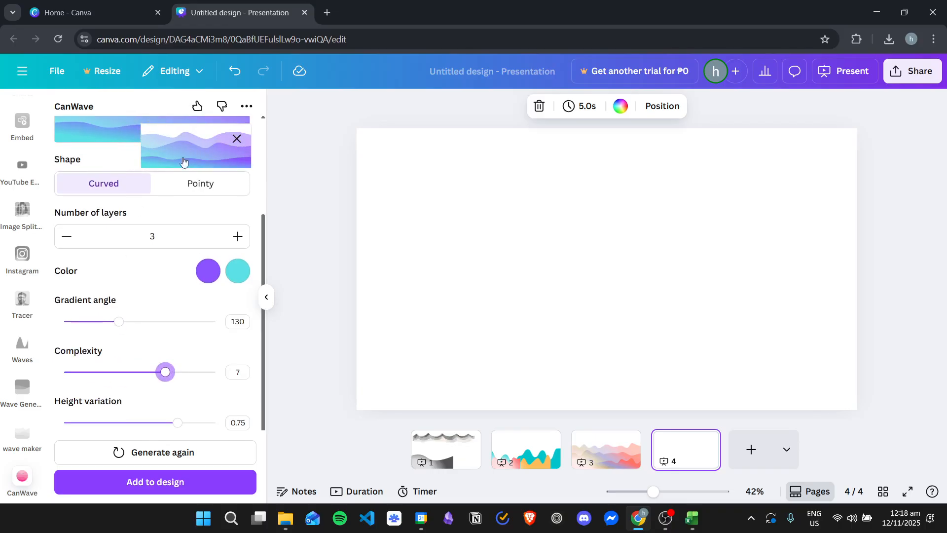
mouse_move(165, 368)
mouse_down()
mouse_move(199, 369)
mouse_move(148, 369)
mouse_move(164, 368)
mouse_up()
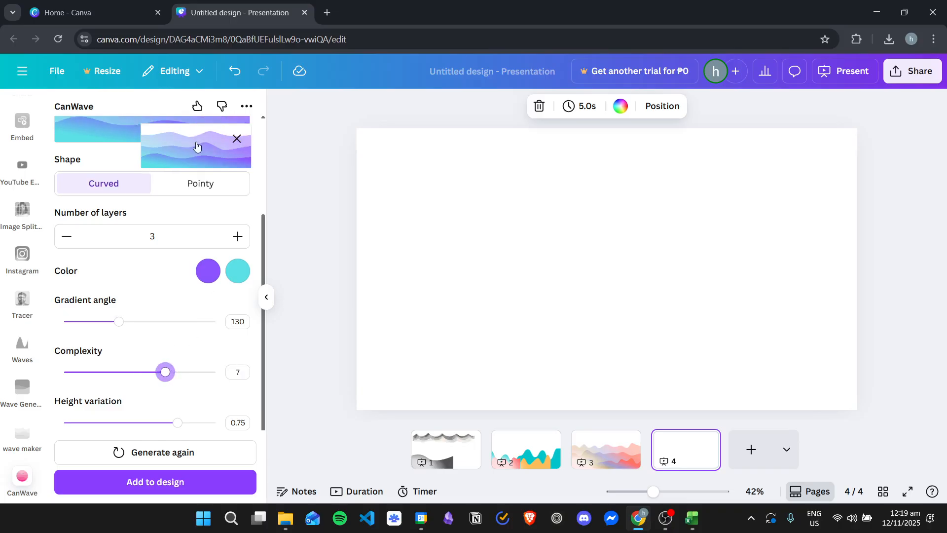
drag(177, 424, 222, 421)
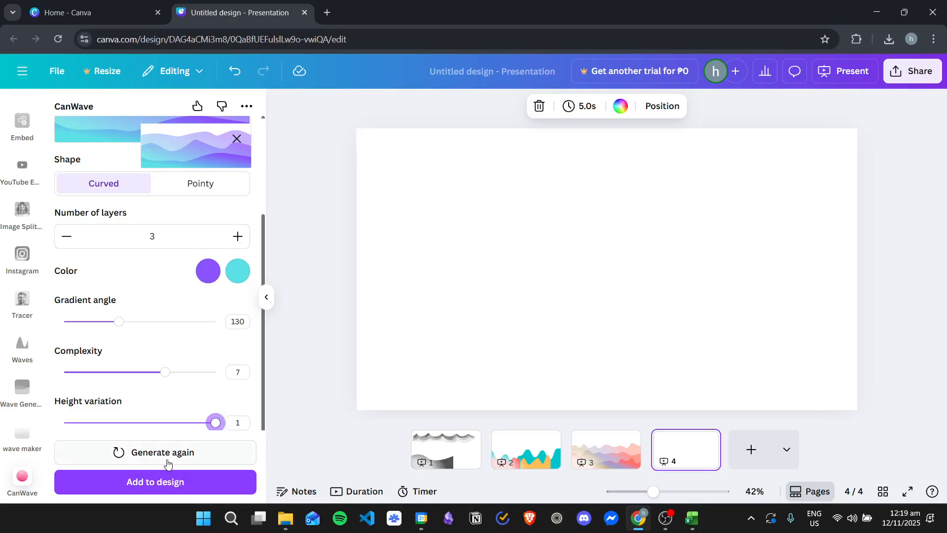
- Regenerate the wave pattern several times, preview the Pointy shape, and return to the Curved shape
click(177, 453)
click(177, 452)
click(178, 454)
click(179, 454)
click(179, 454)
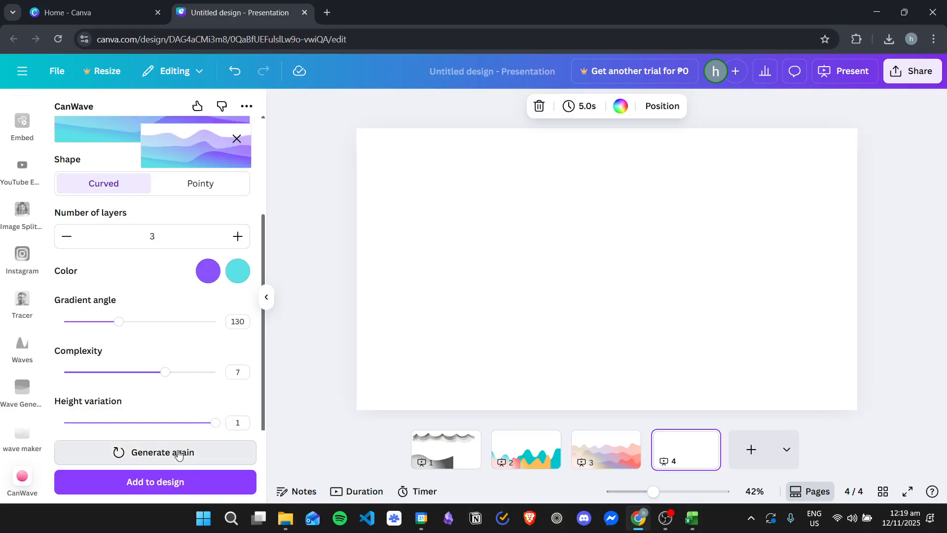
click(178, 454)
click(205, 188)
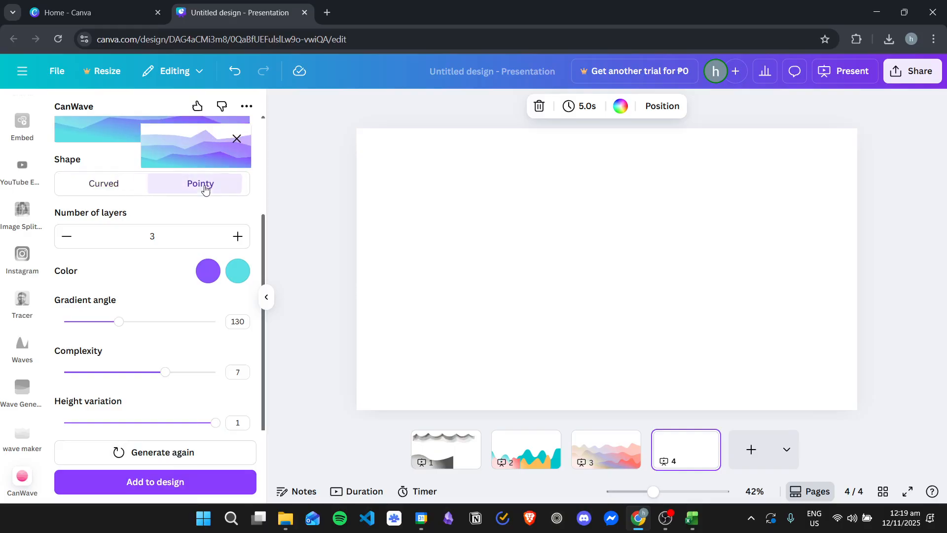
click(122, 183)
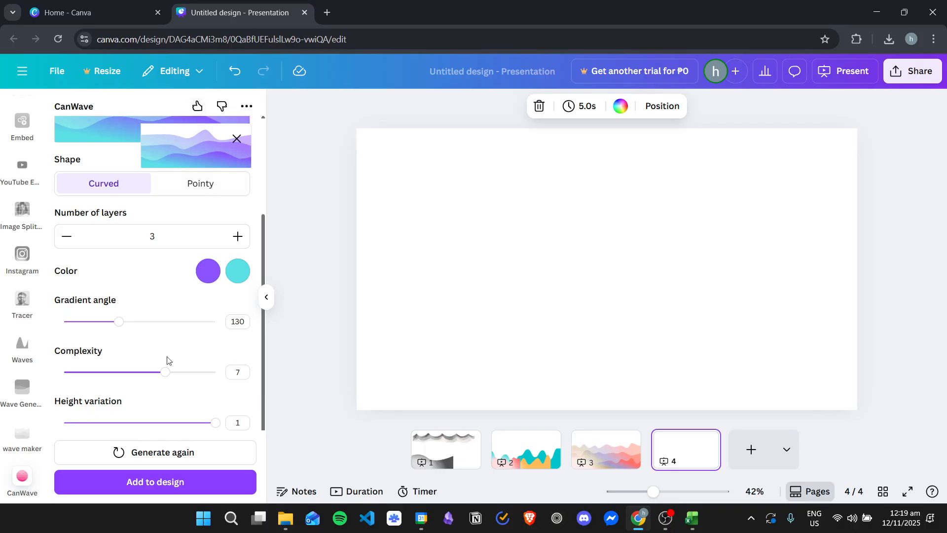
- Add the generated wave to the fourth page and enlarge and position it to span the page's full width along the lower edge
click(201, 483)
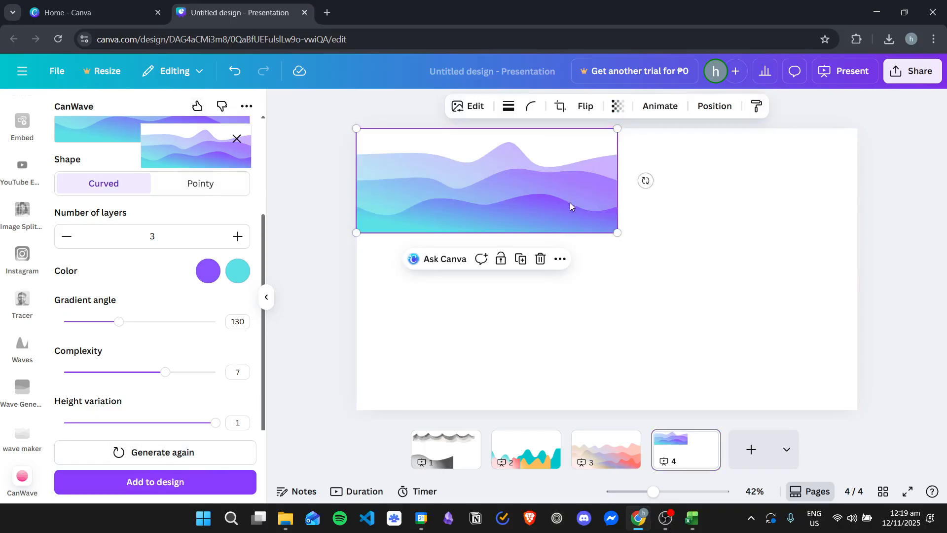
drag(704, 296, 904, 377)
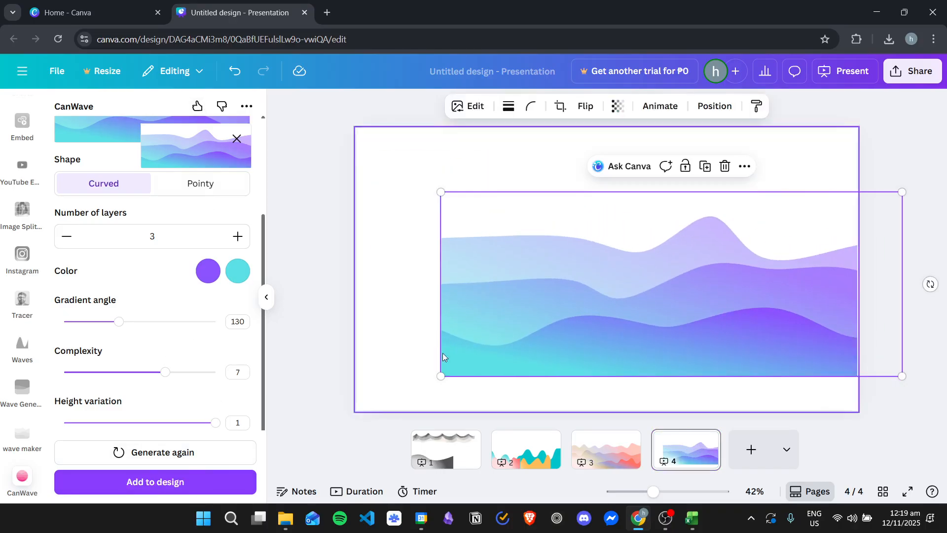
drag(442, 376, 312, 419)
drag(693, 290, 680, 293)
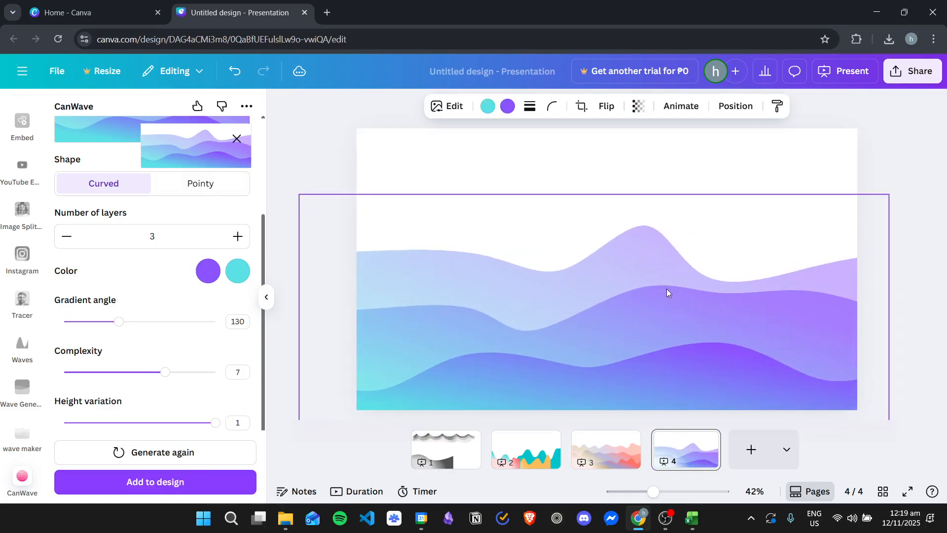
click(911, 145)
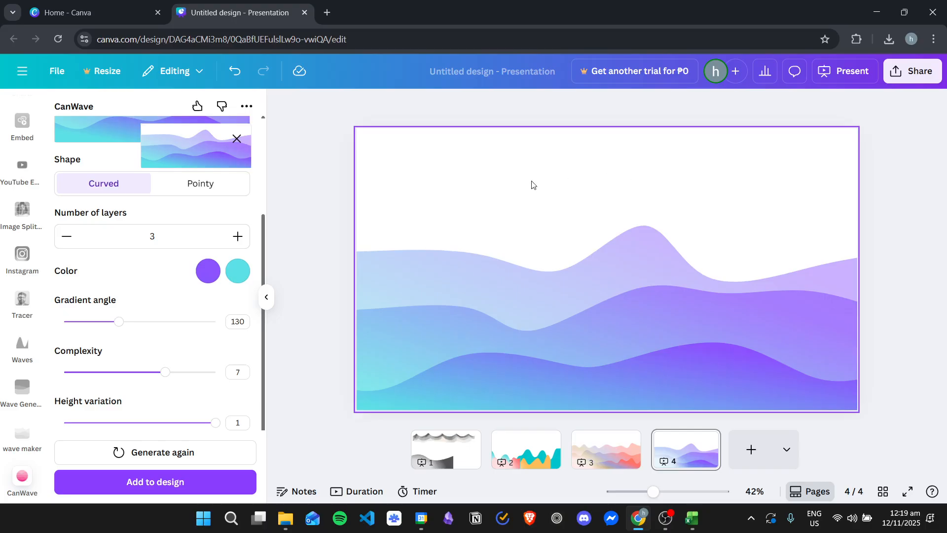